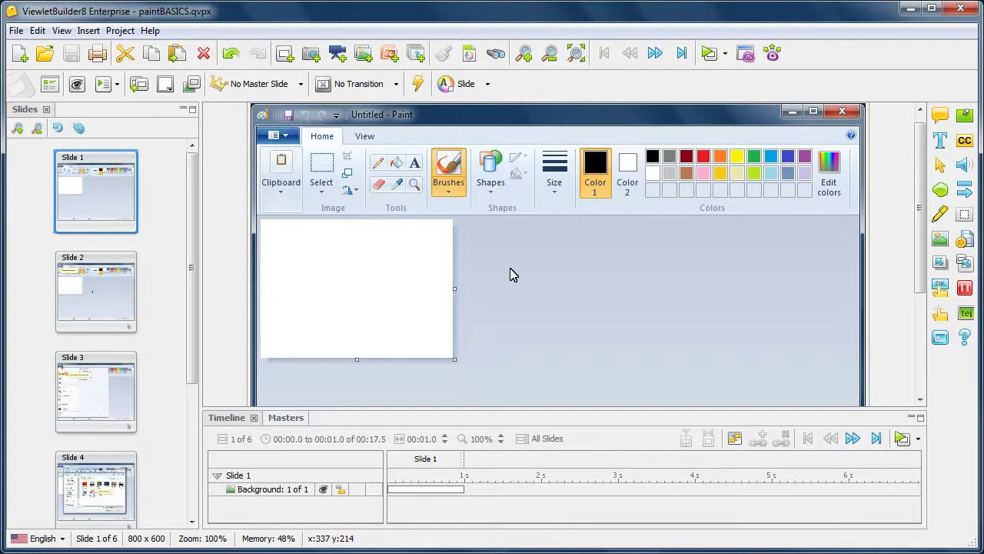
- Open the project properties, review the viewlet profile details, and set the Viewlet title to "Paint Basics"
{"action": "left_click", "coordinate": [127, 34]}
{"action": "left_click", "coordinate": [216, 58]}
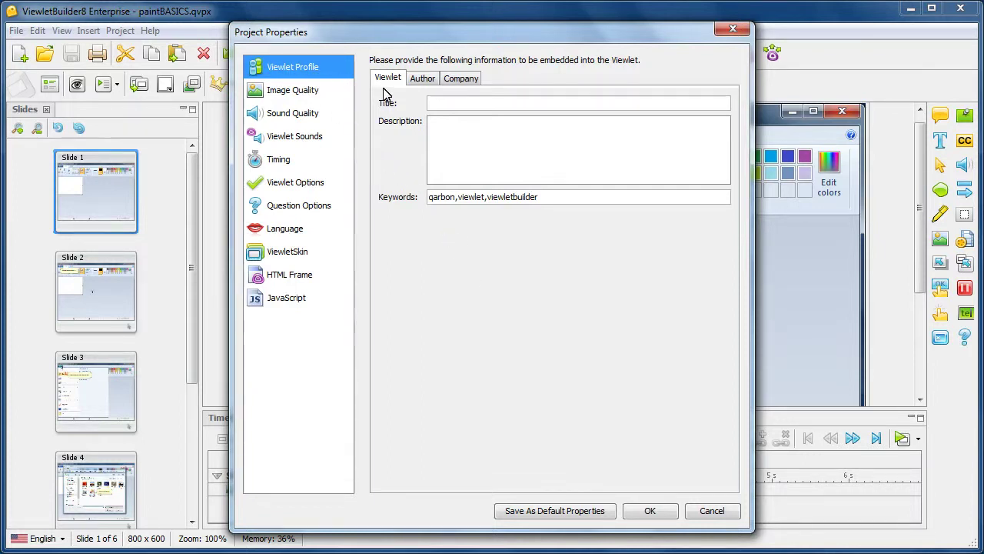
{"action": "left_click", "coordinate": [422, 79]}
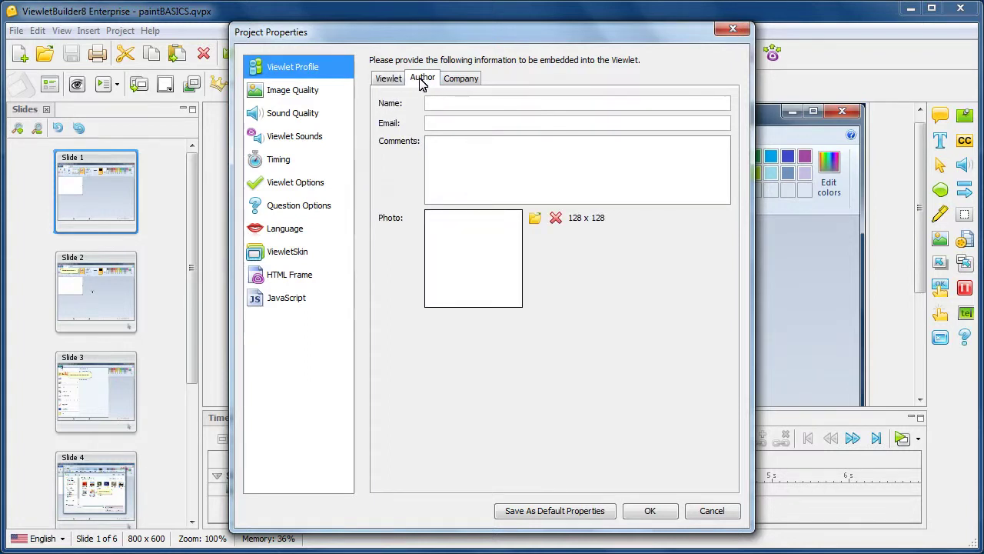
{"action": "left_click", "coordinate": [459, 80]}
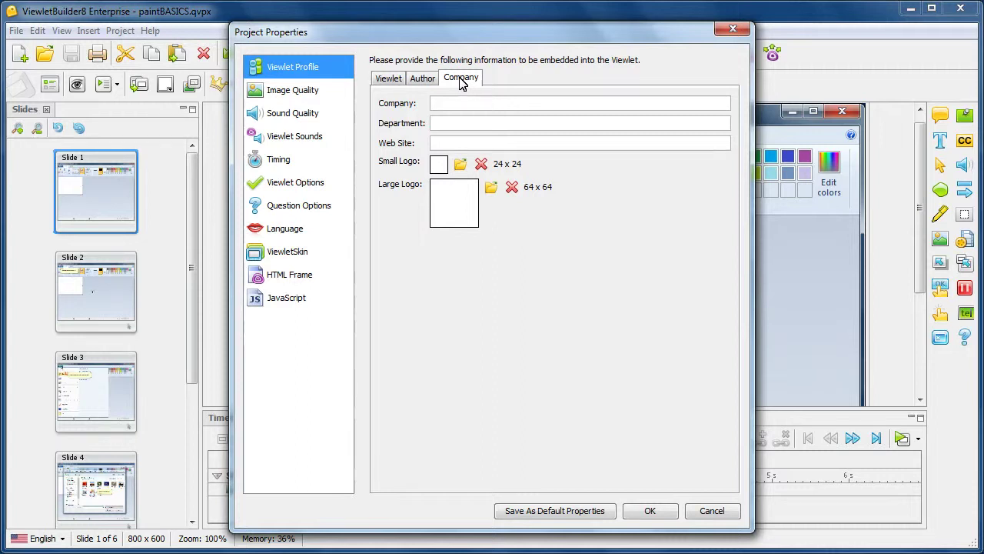
{"action": "left_click", "coordinate": [394, 82]}
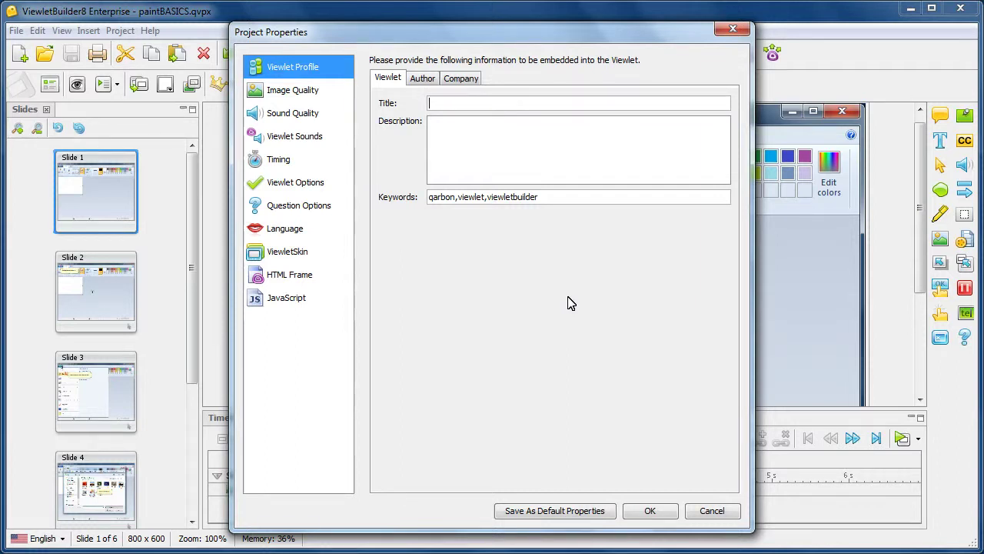
{"action": "type", "text": "Paint Basics"}
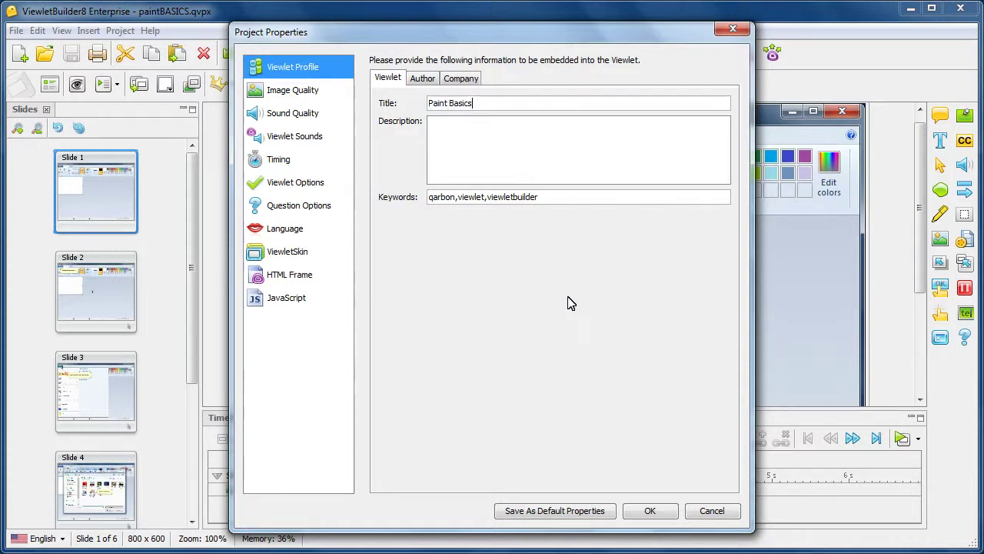
- Enter the author's name in the viewlet profile
{"action": "left_click", "coordinate": [423, 80]}
{"action": "type", "text": "Viewletmarm"}
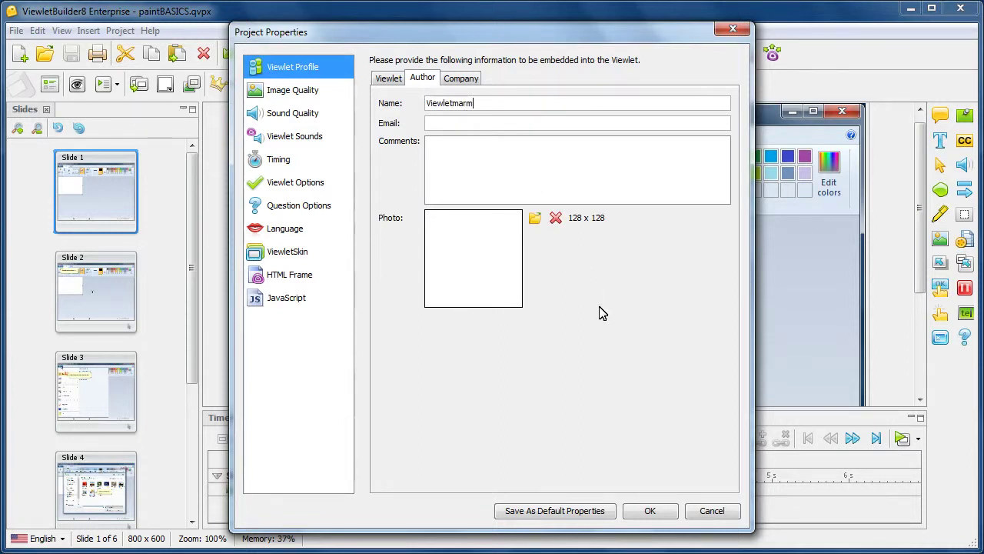
{"action": "key", "text": "BackSpace"}
{"action": "key", "text": "BackSpace"}
{"action": "key", "text": "BackSpace"}
{"action": "key", "text": "BackSpace"}
{"action": "type", "text": "Marm"}
- Load viewlet_author.jpg from the pics folder as the author photo
{"action": "left_click", "coordinate": [536, 219]}
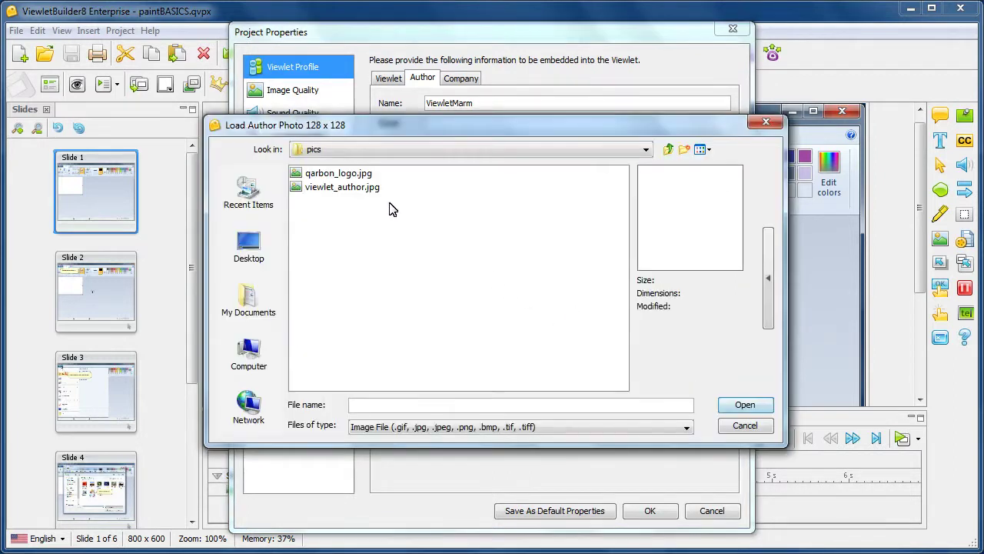
{"action": "left_click", "coordinate": [364, 188]}
{"action": "left_click", "coordinate": [745, 405]}
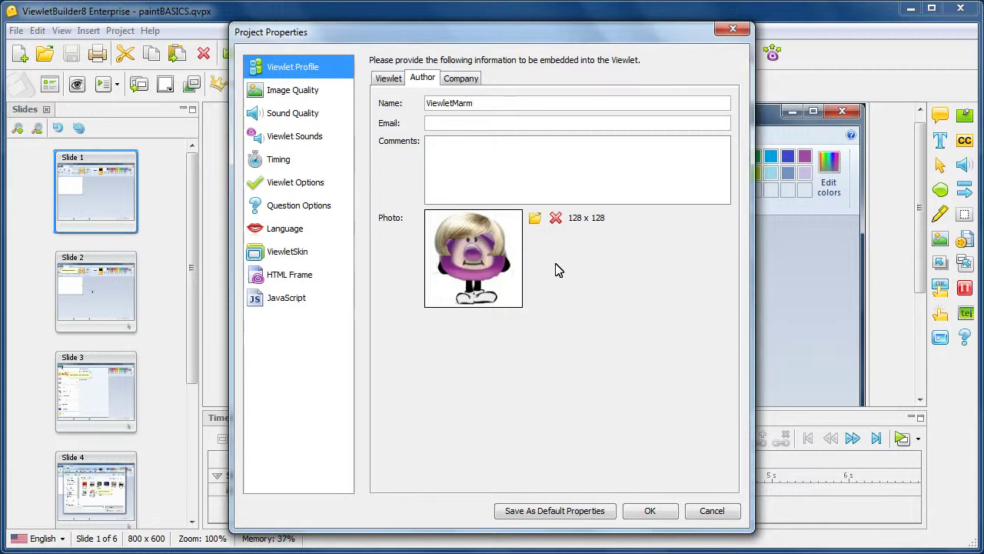
- Fill in the company details with company Qarbon, department "ViewletDesign Services" and web site qarbon.com
{"action": "left_click", "coordinate": [470, 80]}
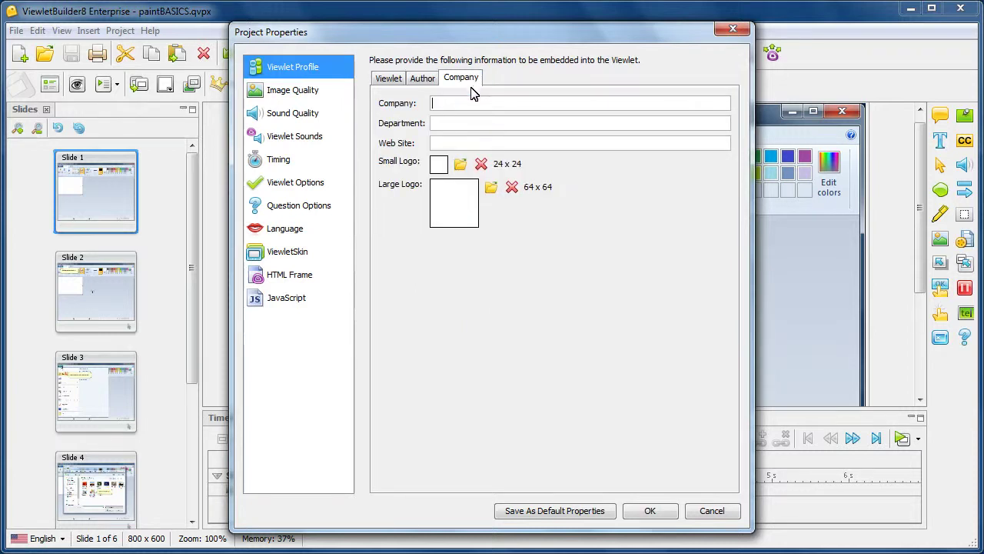
{"action": "type", "text": "Qarbon"}
{"action": "type", "text": "Vie"}
{"action": "type", "text": "qarbon.com"}
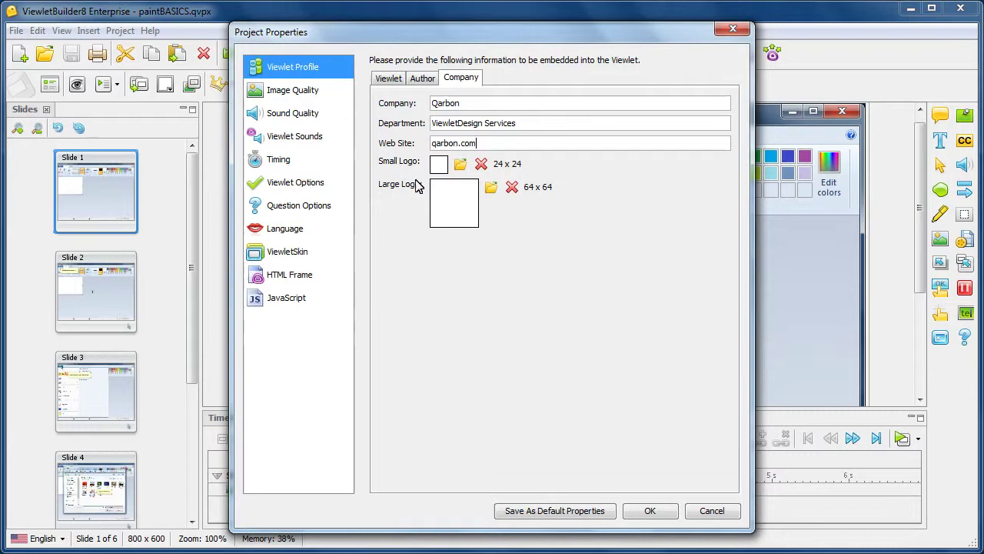
- Load qarbon_logo.jpg from the pics folder as the company's large logo
{"action": "left_click", "coordinate": [491, 187]}
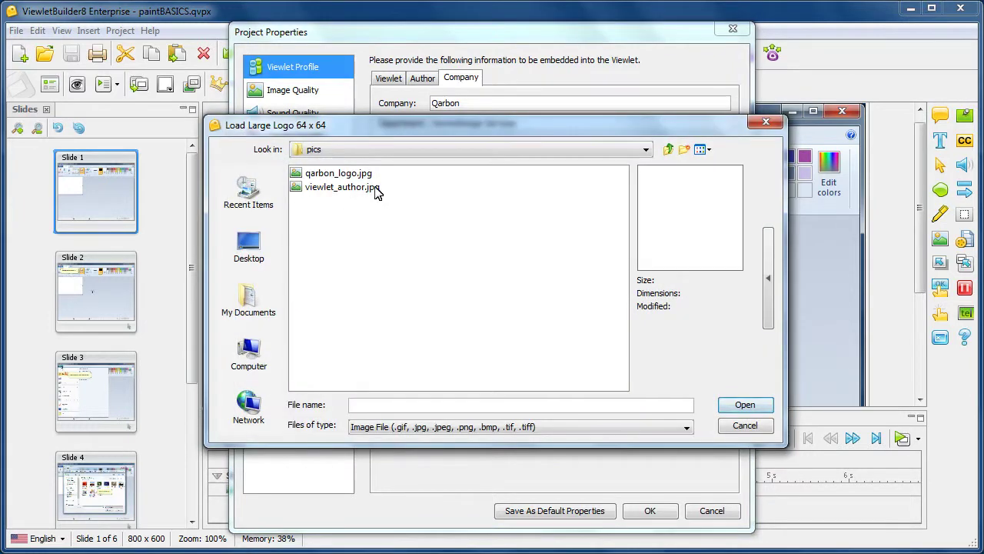
{"action": "left_click", "coordinate": [365, 174]}
{"action": "left_click", "coordinate": [728, 410]}
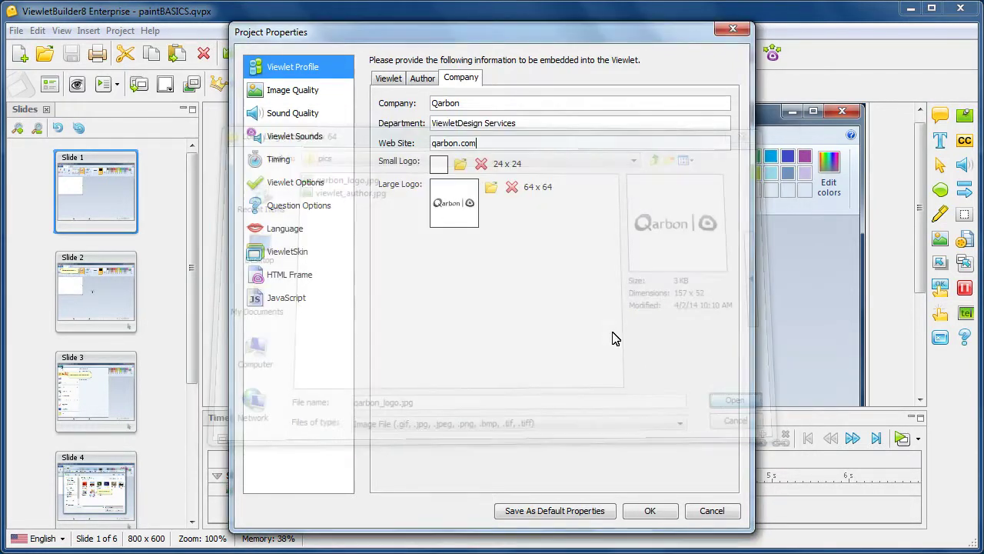
- Review the image quality settings, including the custom compression options, and the sound quality settings
{"action": "left_click", "coordinate": [308, 92]}
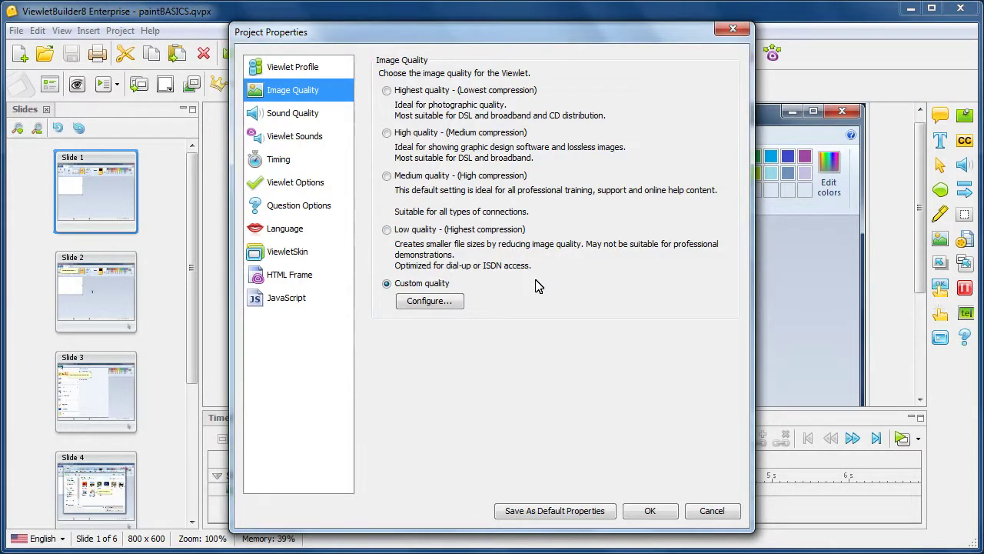
{"action": "left_click", "coordinate": [448, 302]}
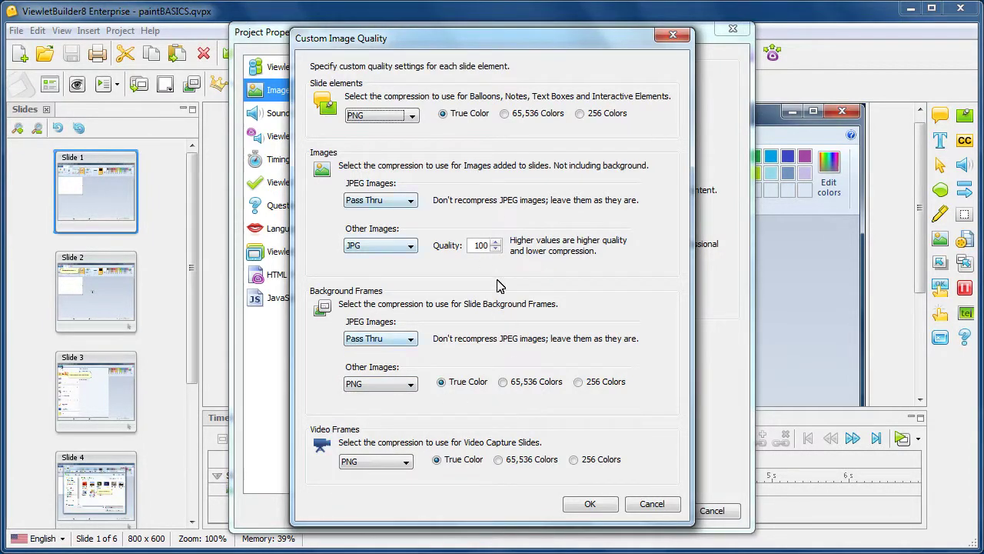
{"action": "left_click", "coordinate": [589, 504]}
{"action": "left_click", "coordinate": [312, 116]}
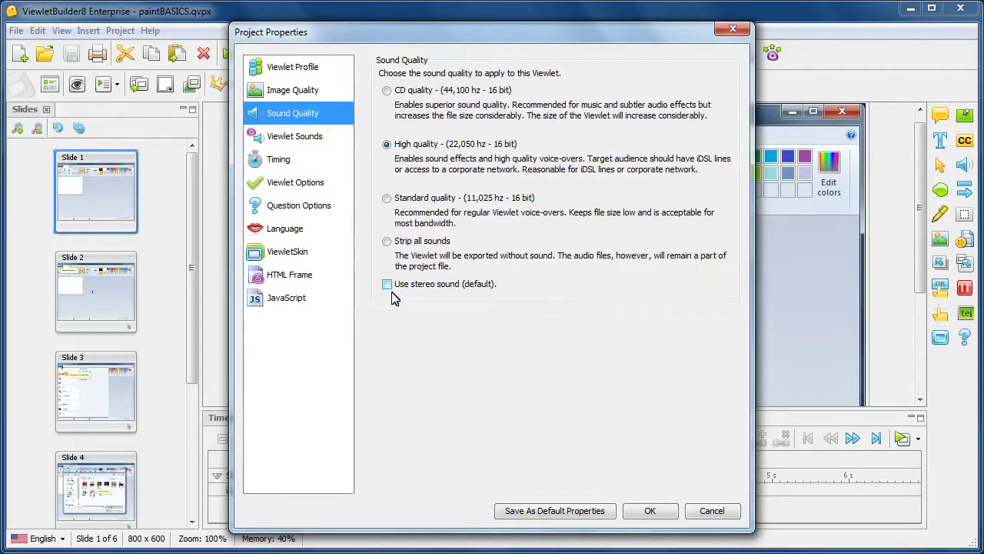
- Review the available cursor click sounds and keyboard typing sounds for the Viewlet
{"action": "left_click", "coordinate": [309, 136]}
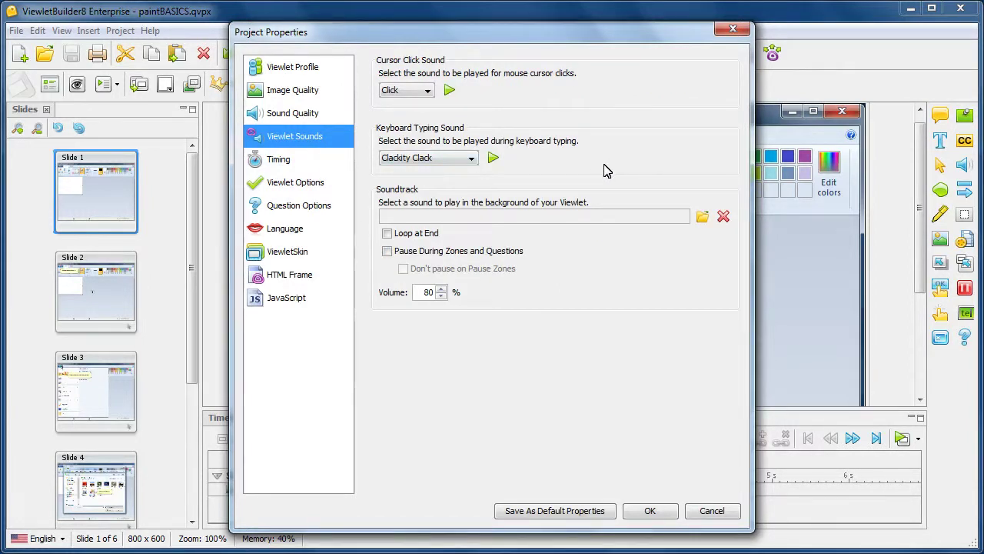
{"action": "left_click", "coordinate": [427, 91]}
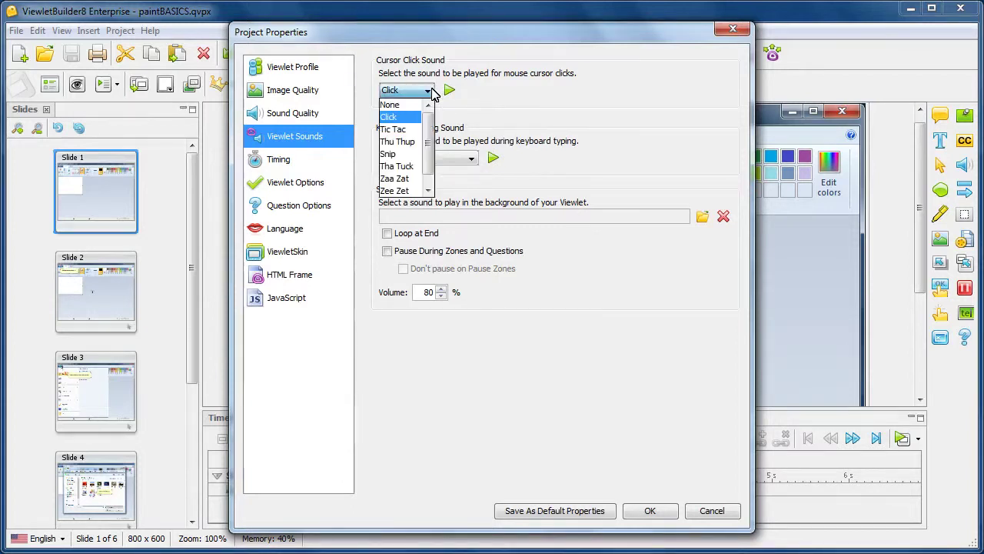
{"action": "left_click", "coordinate": [407, 123]}
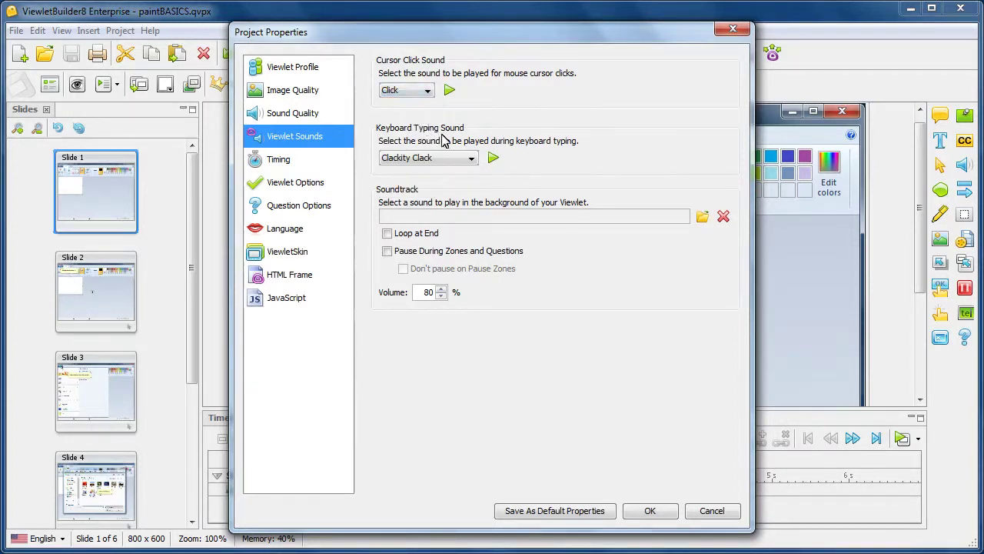
{"action": "left_click", "coordinate": [472, 159]}
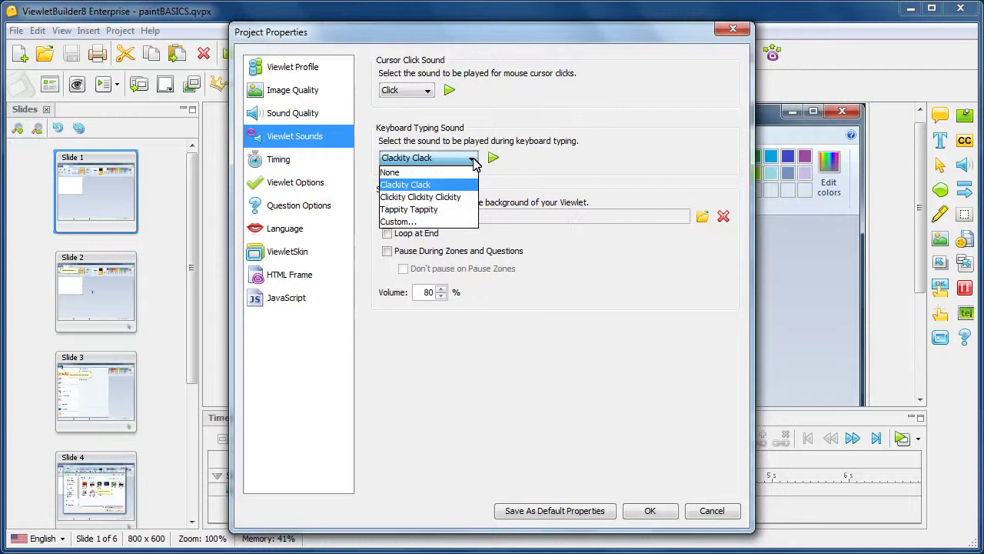
{"action": "left_click", "coordinate": [472, 159]}
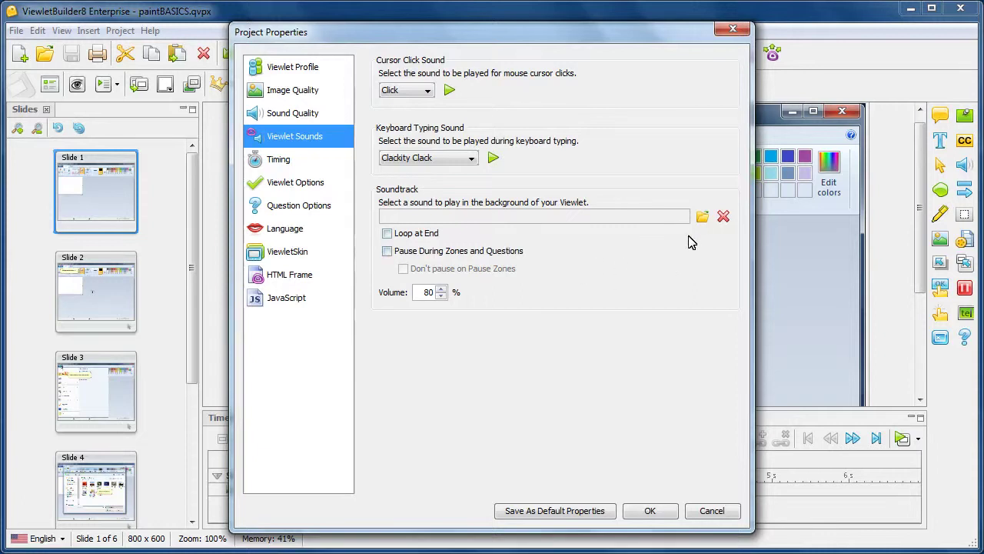
- Browse the supplied sound files available for the background soundtrack without choosing one
{"action": "left_click", "coordinate": [702, 216]}
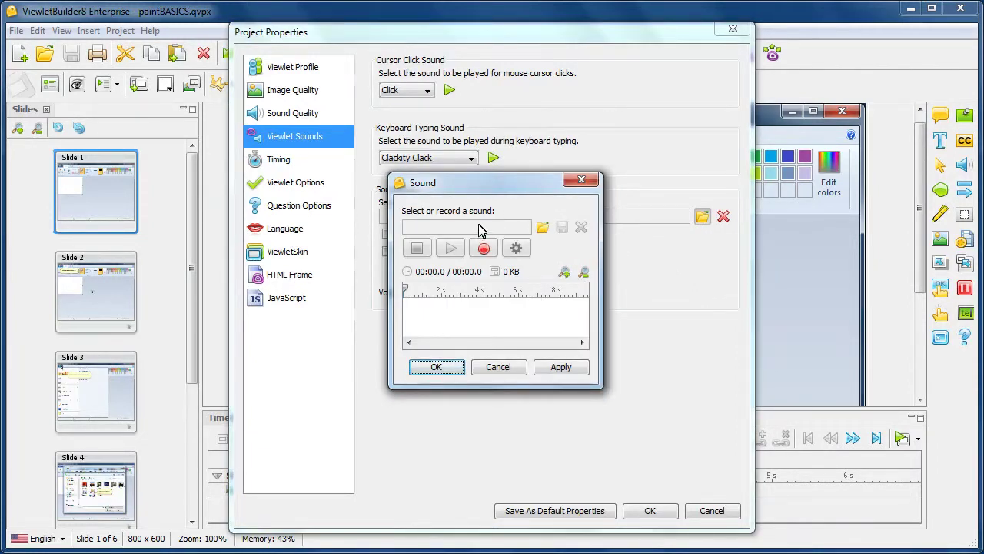
{"action": "left_click", "coordinate": [542, 227]}
{"action": "double_click", "coordinate": [411, 183]}
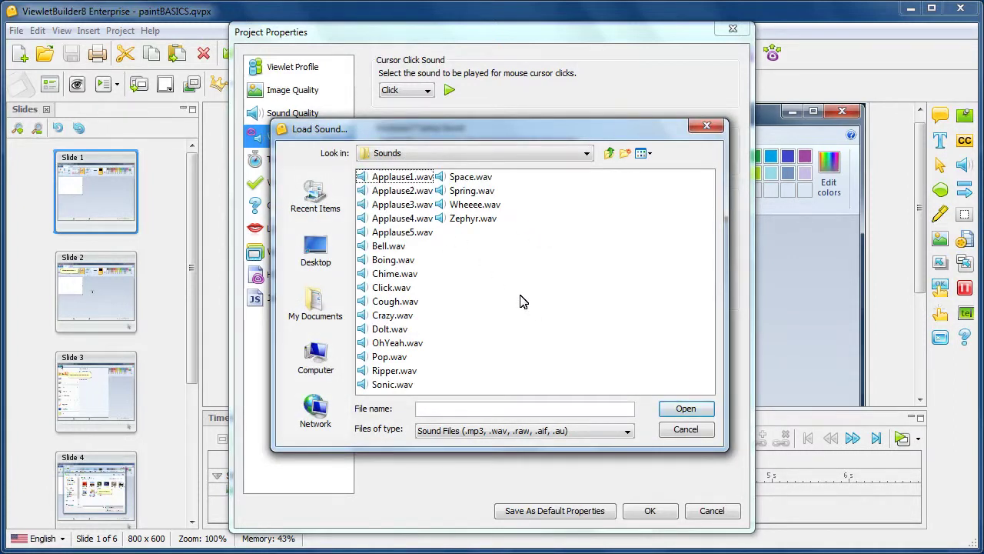
{"action": "left_click", "coordinate": [685, 428]}
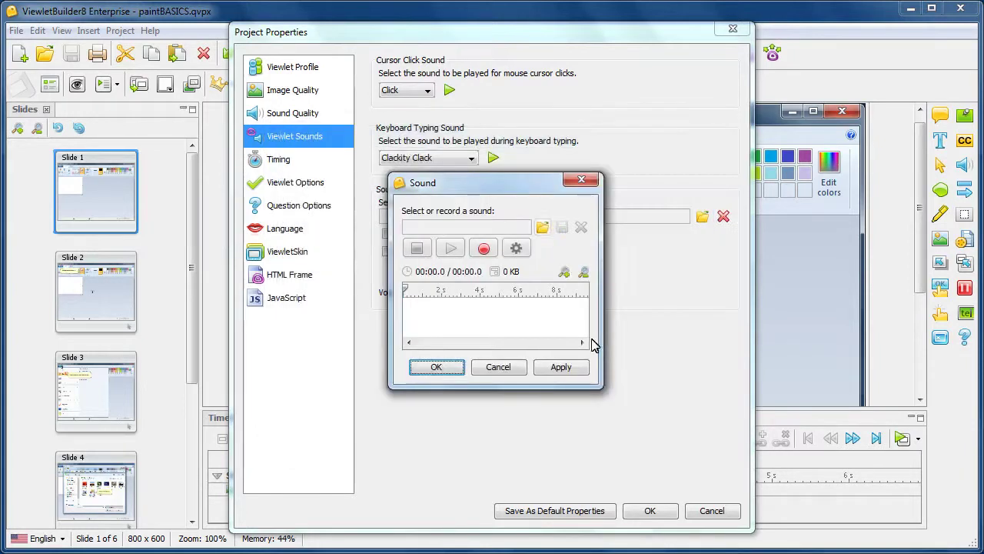
{"action": "left_click", "coordinate": [498, 367]}
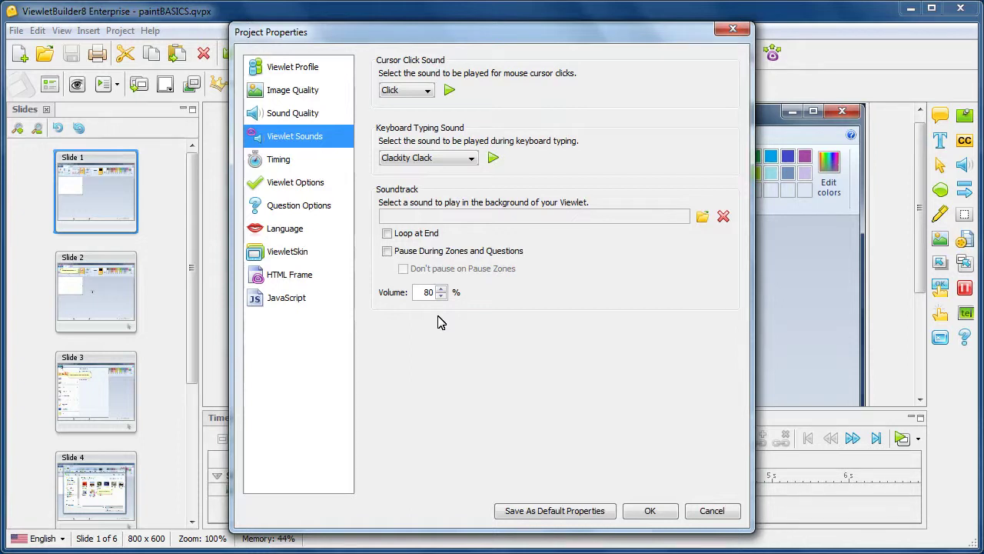
- Set the minimum message duration in the project timing to 2.5 seconds
{"action": "left_click", "coordinate": [296, 164]}
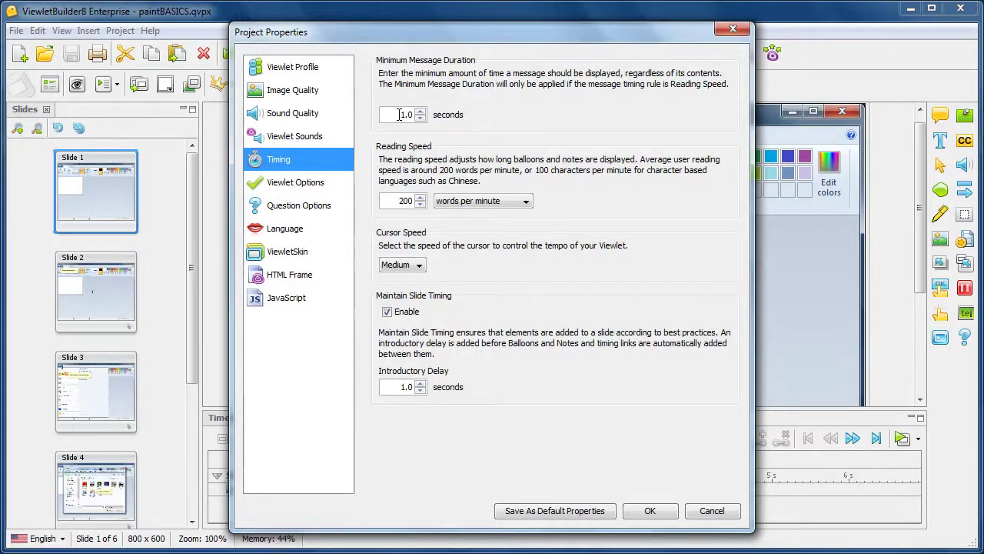
{"action": "left_click_drag", "start_coordinate": [401, 115], "coordinate": [415, 115]}
{"action": "type", "text": "2.5"}
- Review the Viewlet display size options and compare the Arrow and Circled Arrow start button styles
{"action": "left_click", "coordinate": [308, 187]}
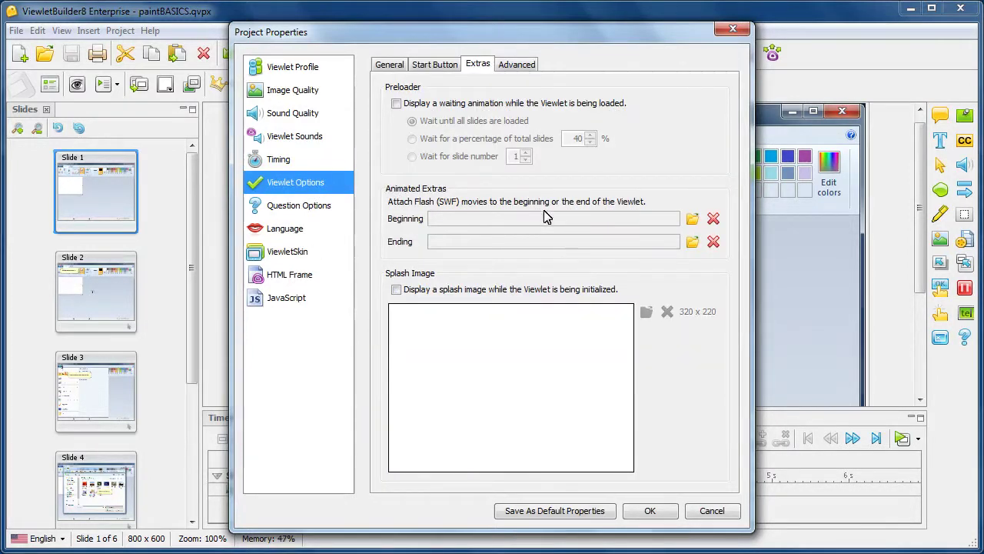
{"action": "left_click", "coordinate": [391, 66]}
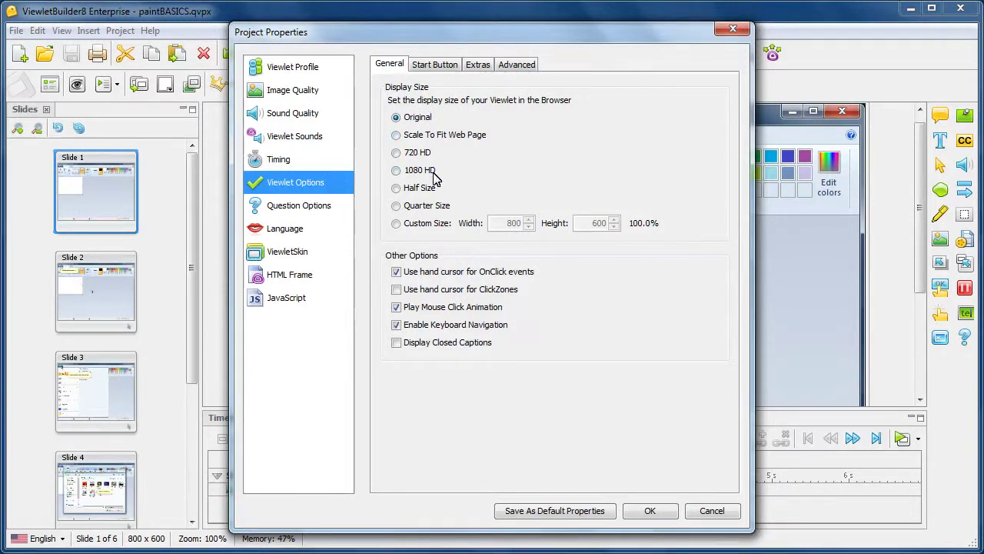
{"action": "left_click", "coordinate": [447, 65]}
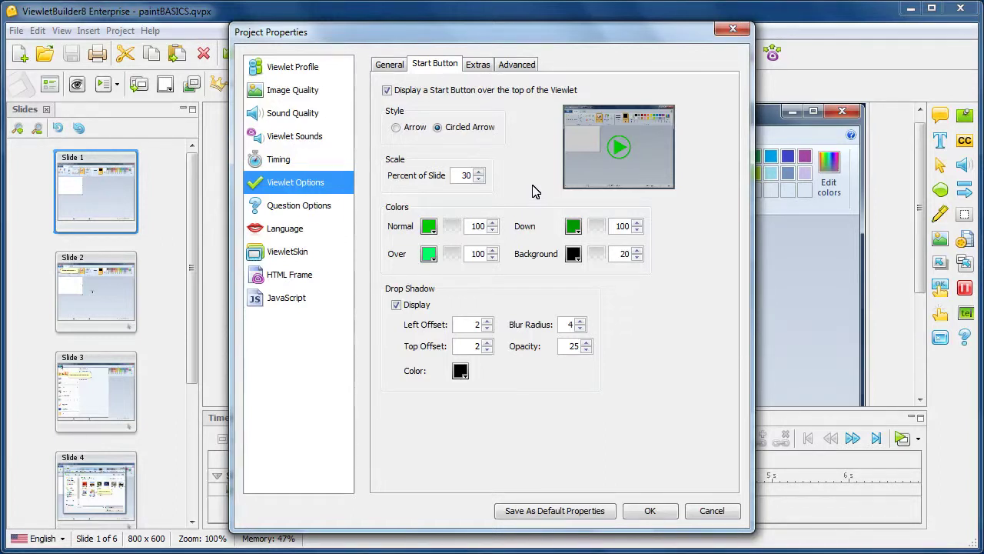
{"action": "left_click", "coordinate": [396, 127]}
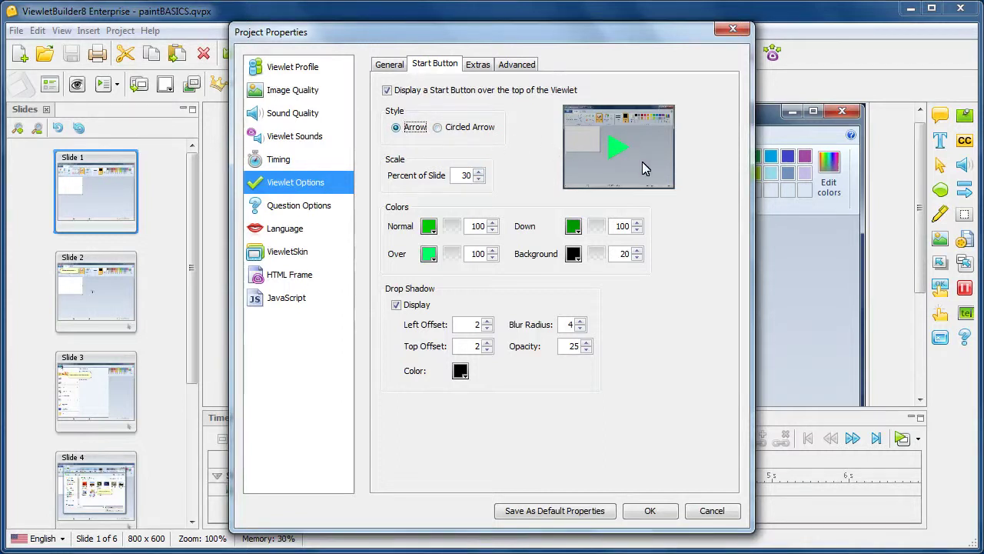
{"action": "left_click", "coordinate": [438, 128]}
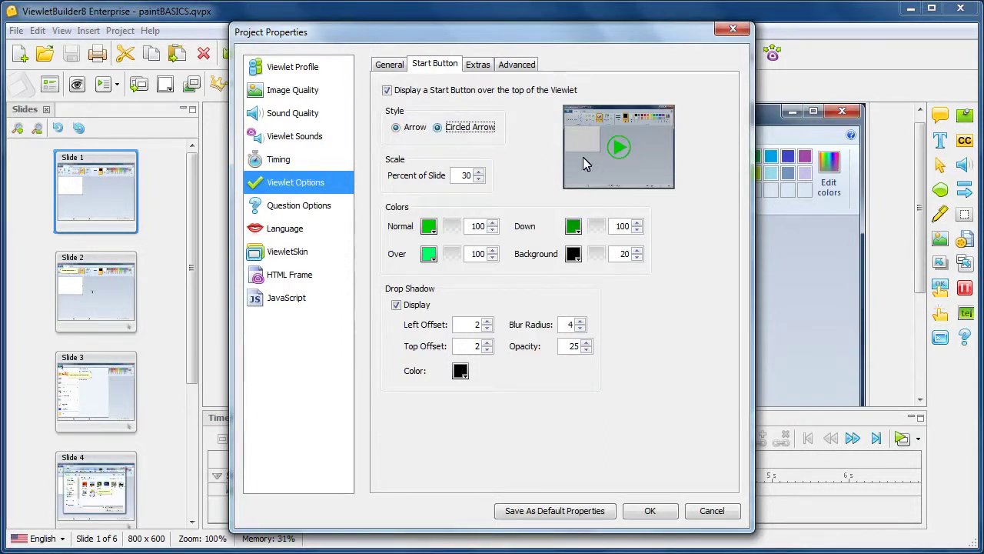
- Set the start button's scale to 51 percent of the slide
{"action": "left_click", "coordinate": [475, 176]}
{"action": "left_click", "coordinate": [477, 179]}
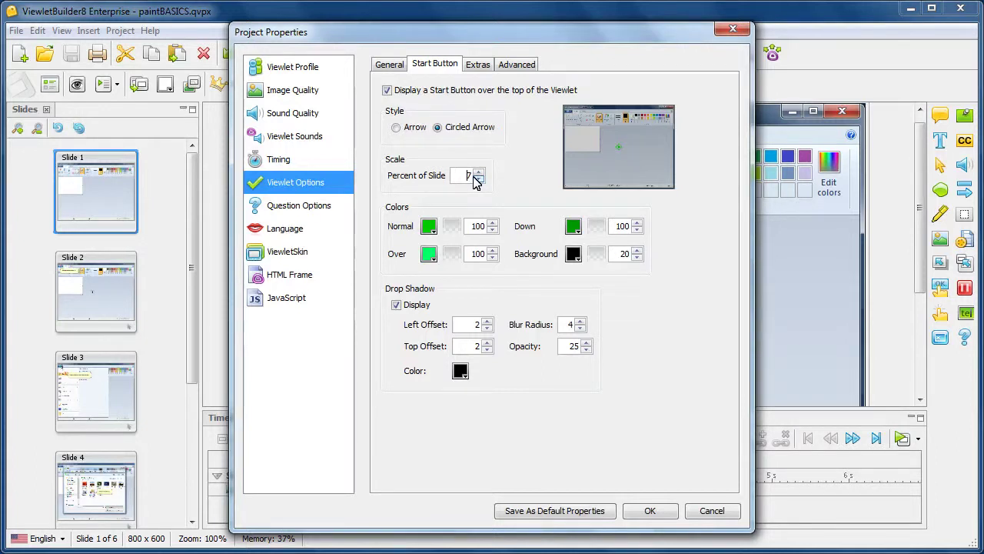
{"action": "left_click", "coordinate": [476, 172]}
{"action": "left_click", "coordinate": [476, 173]}
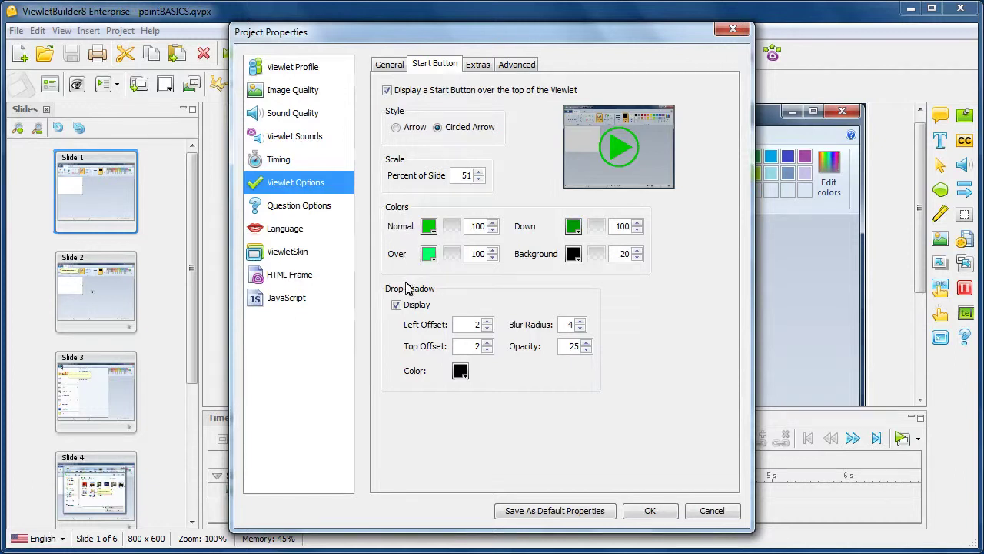
- Enable the preloader waiting animation based on a percentage of total slides, and turn on the splash image display
{"action": "left_click", "coordinate": [482, 66]}
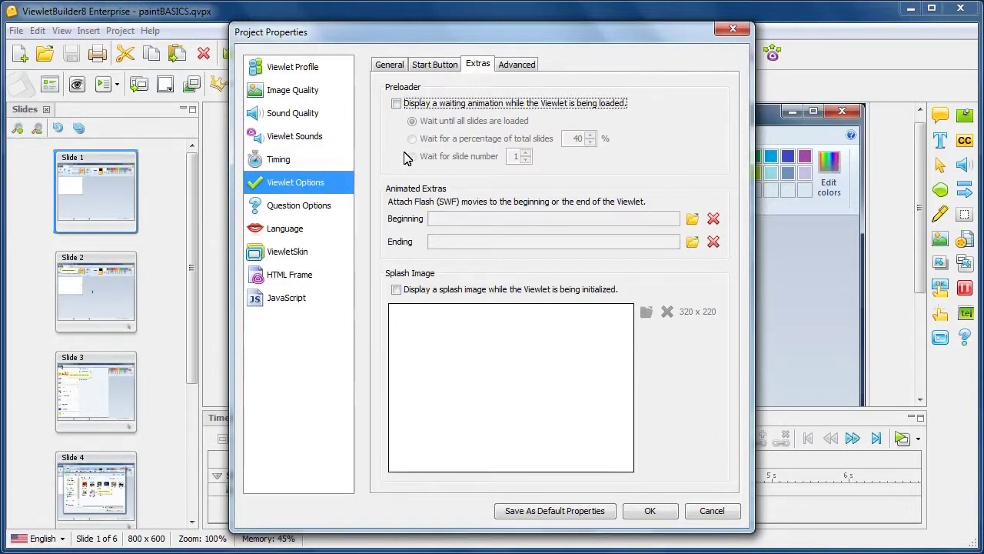
{"action": "left_click", "coordinate": [395, 103]}
{"action": "left_click", "coordinate": [412, 139]}
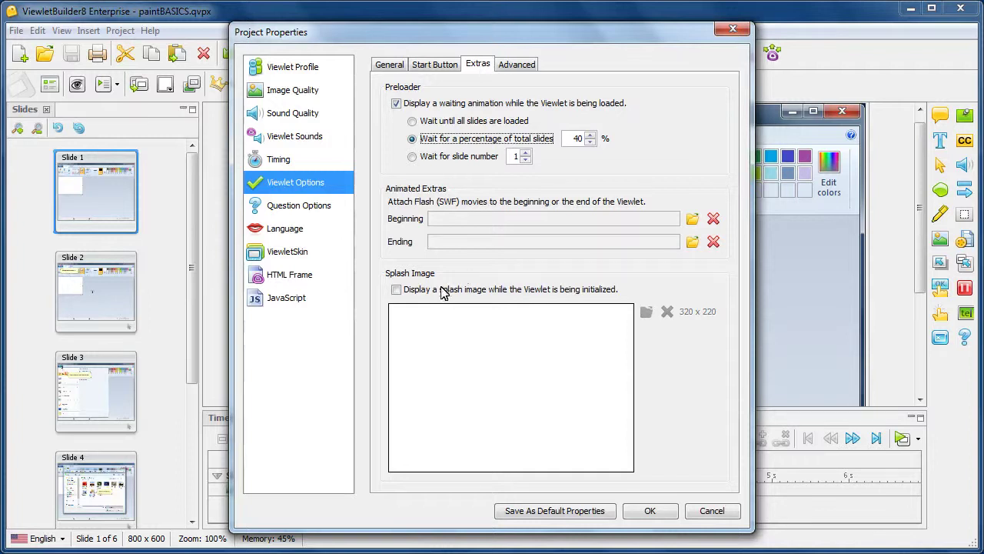
{"action": "left_click", "coordinate": [396, 290]}
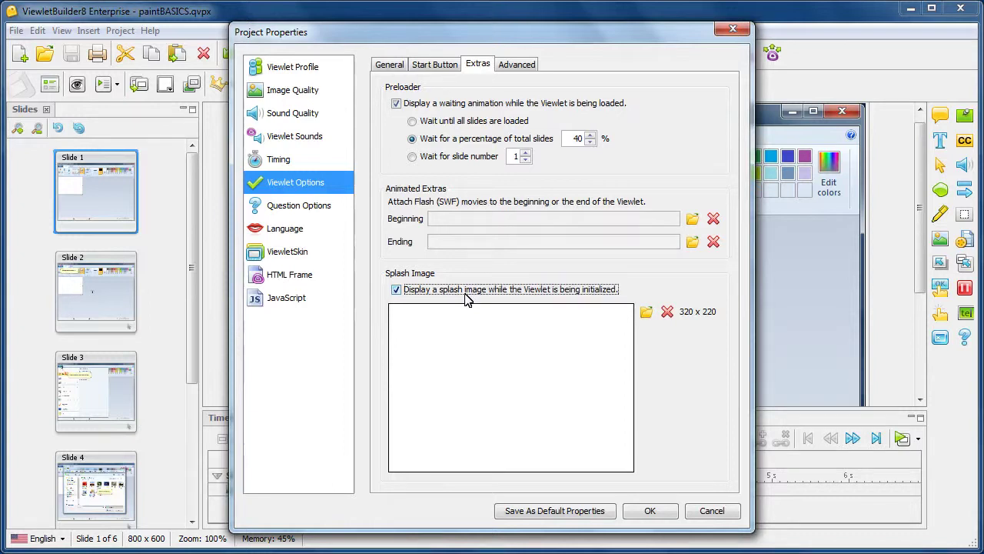
- Review the advanced Viewlet options, and try out the question options requiring viewer login and a Viewlet password, leaving both disabled
{"action": "left_click", "coordinate": [523, 68]}
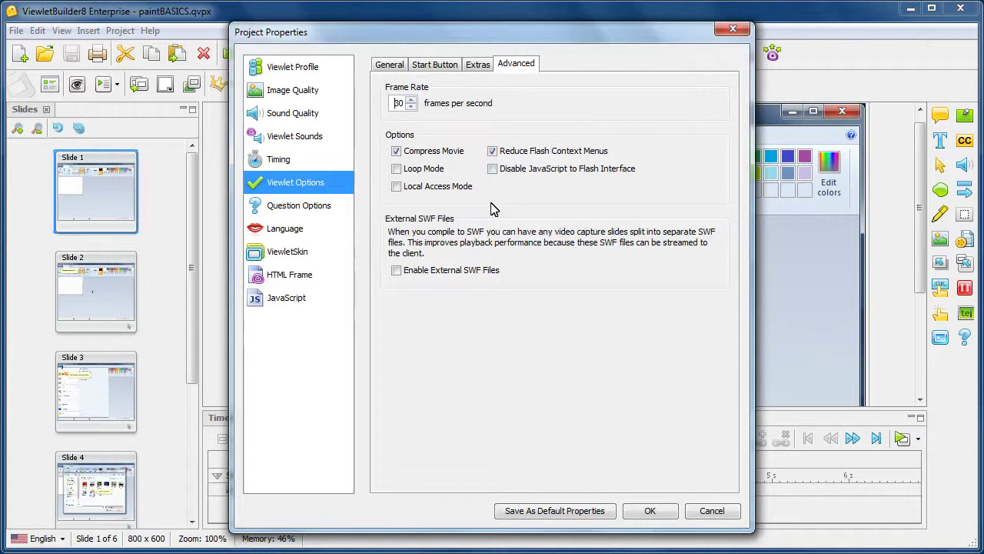
{"action": "left_click", "coordinate": [320, 207]}
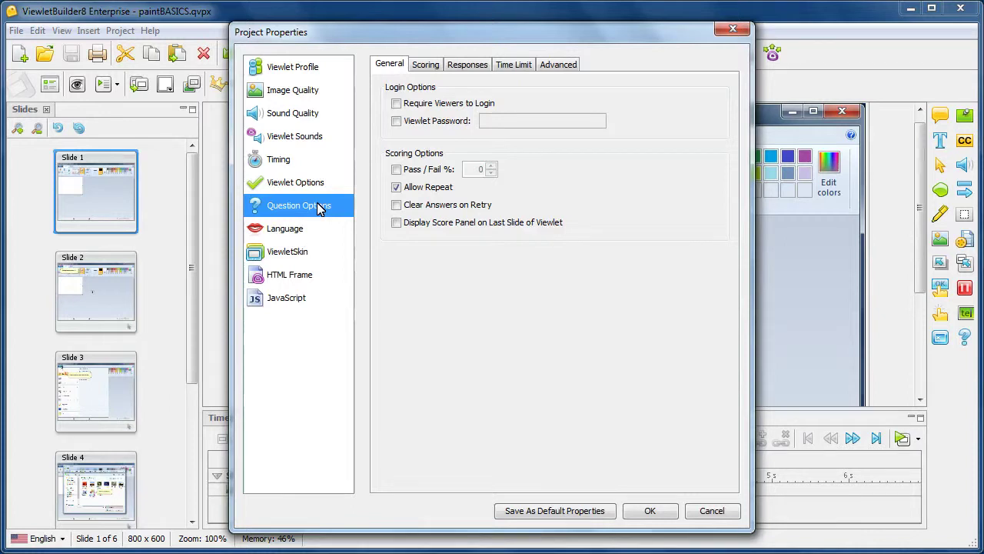
{"action": "left_click", "coordinate": [428, 108]}
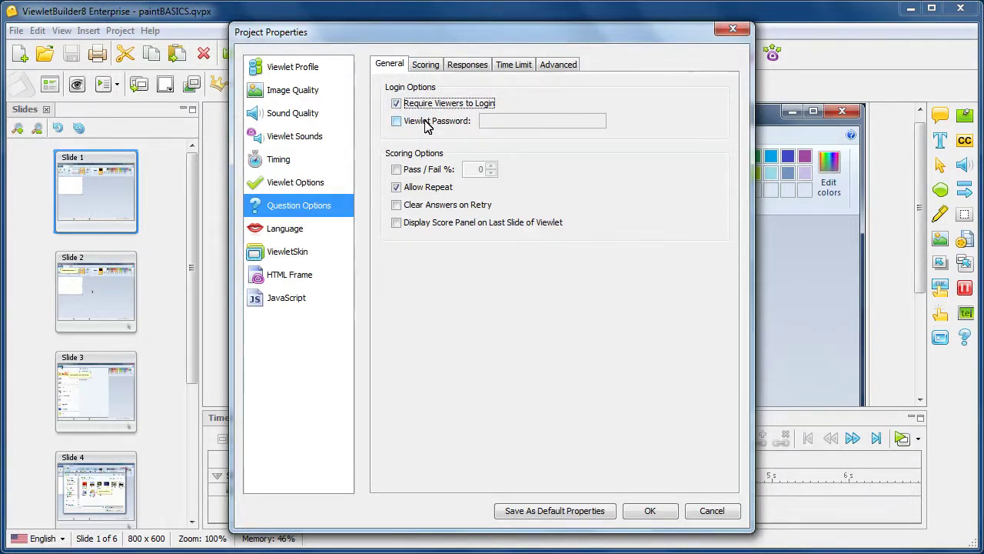
{"action": "left_click", "coordinate": [428, 127]}
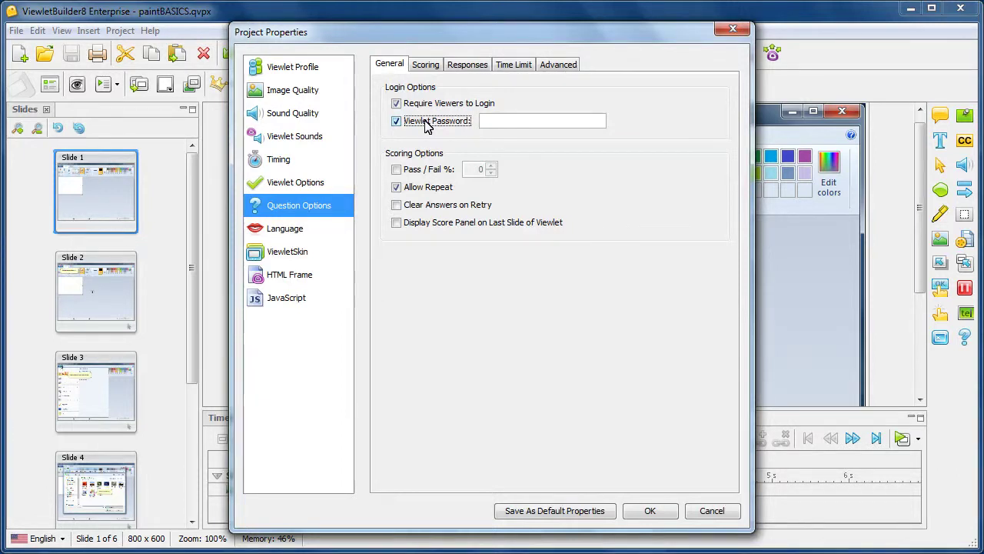
{"action": "left_click", "coordinate": [427, 123]}
{"action": "left_click", "coordinate": [401, 103]}
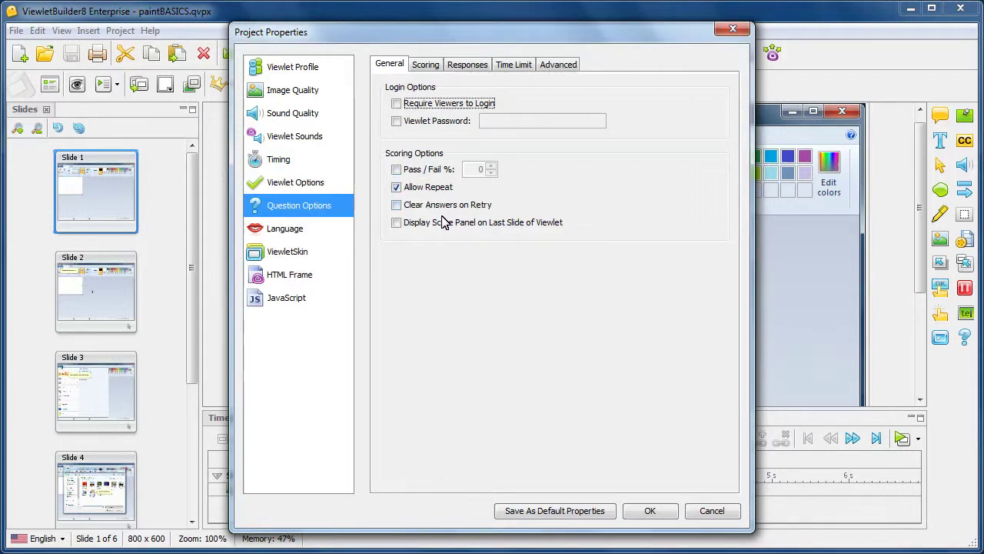
- Review the project-wide scoring, response message, time limit and advanced settings in the question options
{"action": "left_click", "coordinate": [426, 65]}
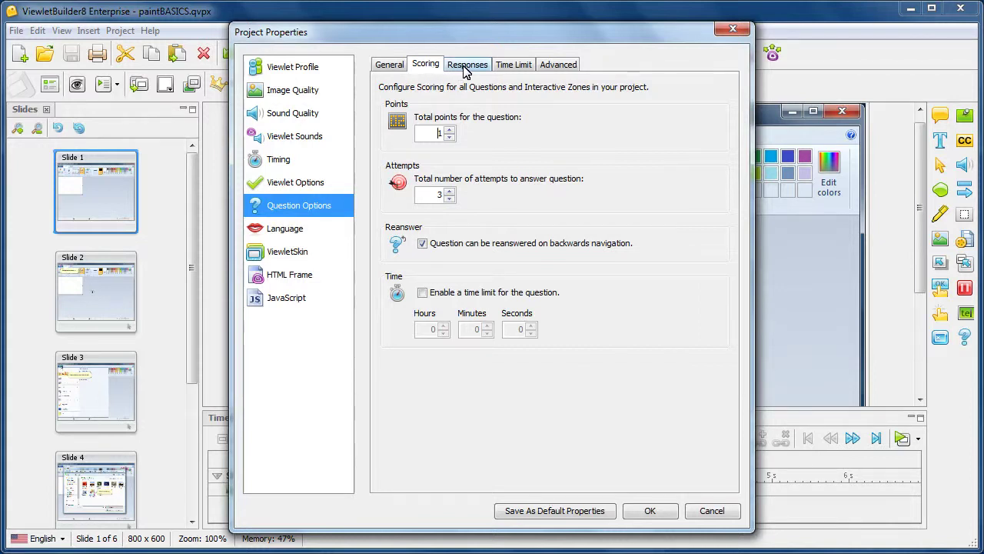
{"action": "left_click", "coordinate": [460, 68]}
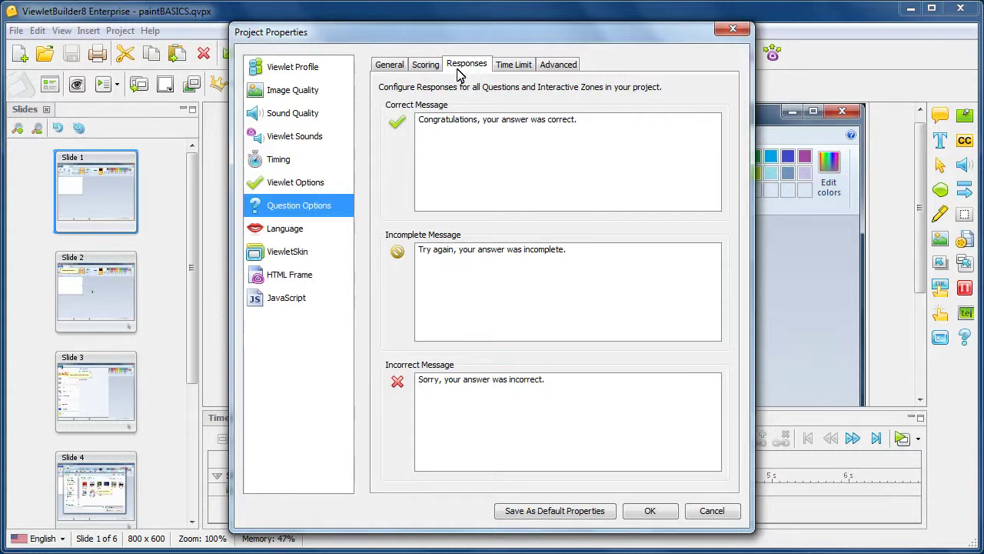
{"action": "left_click", "coordinate": [510, 66]}
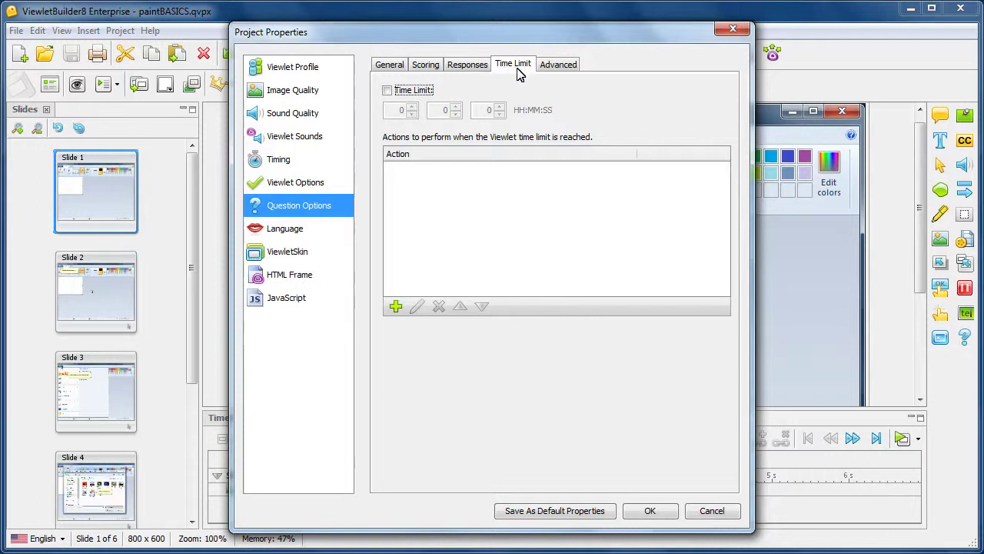
{"action": "left_click", "coordinate": [553, 68]}
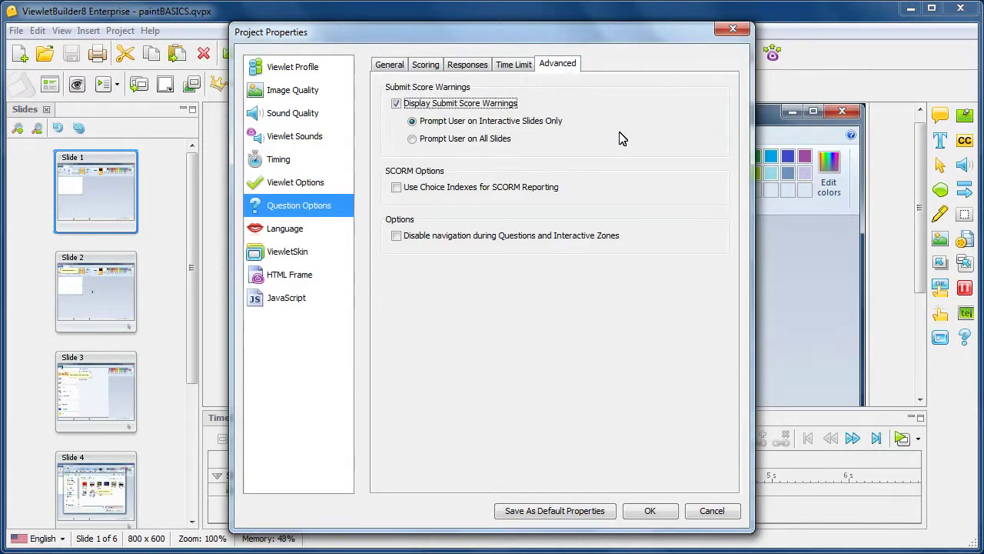
- Examine the Viewlet language choices, keeping English, and the overridable texts for the login, side bar, status, results, resume and submit score elements
{"action": "left_click", "coordinate": [299, 234]}
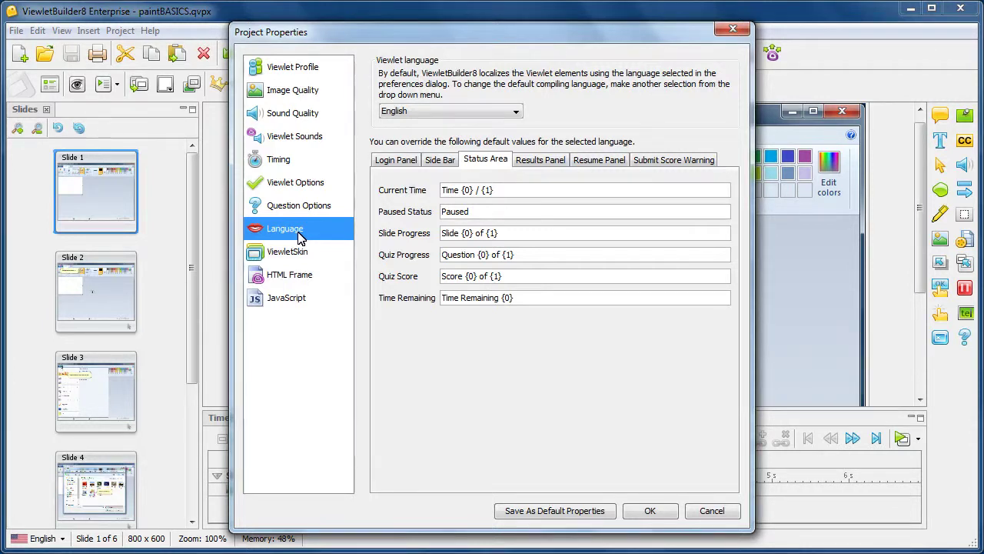
{"action": "left_click", "coordinate": [516, 115]}
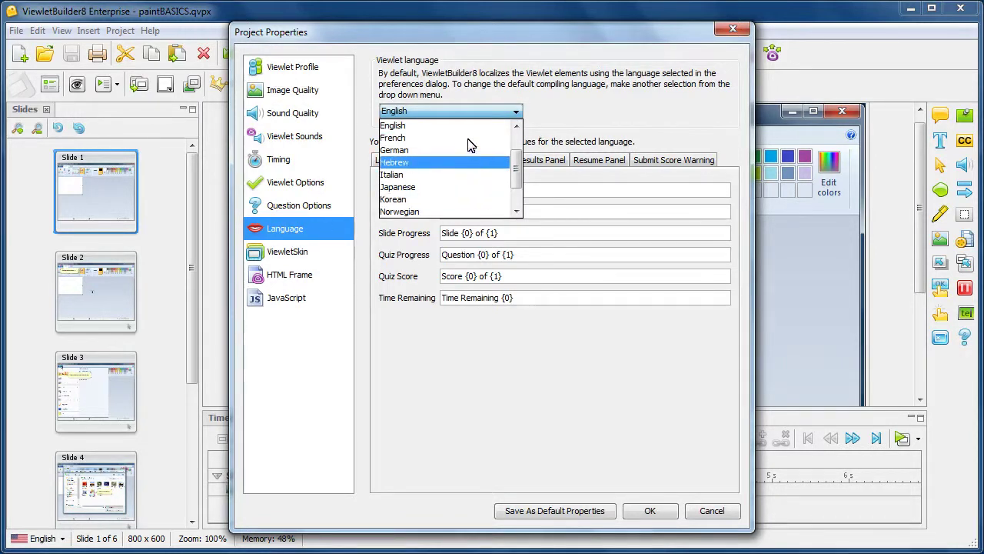
{"action": "left_click", "coordinate": [469, 132]}
{"action": "left_click", "coordinate": [414, 160]}
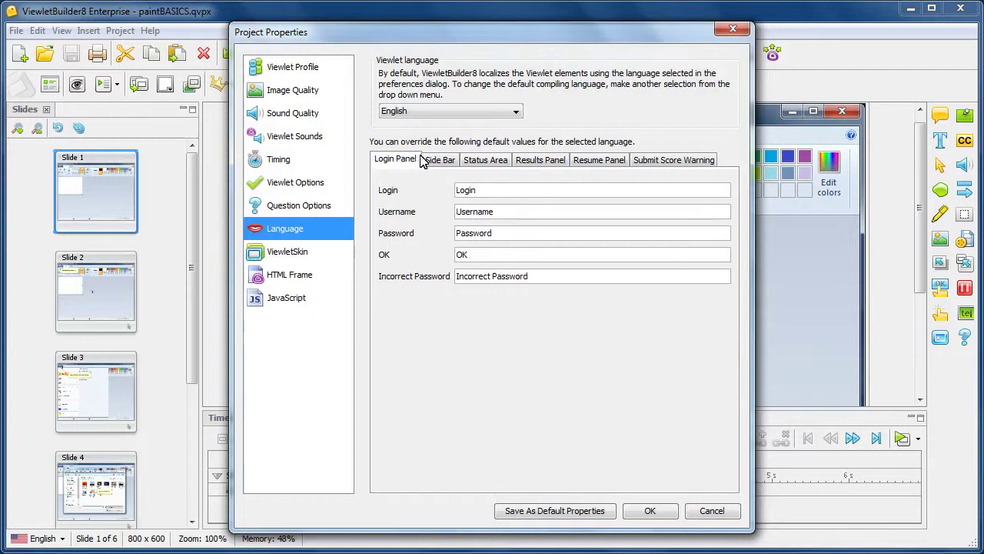
{"action": "left_click", "coordinate": [440, 160]}
{"action": "left_click", "coordinate": [493, 162]}
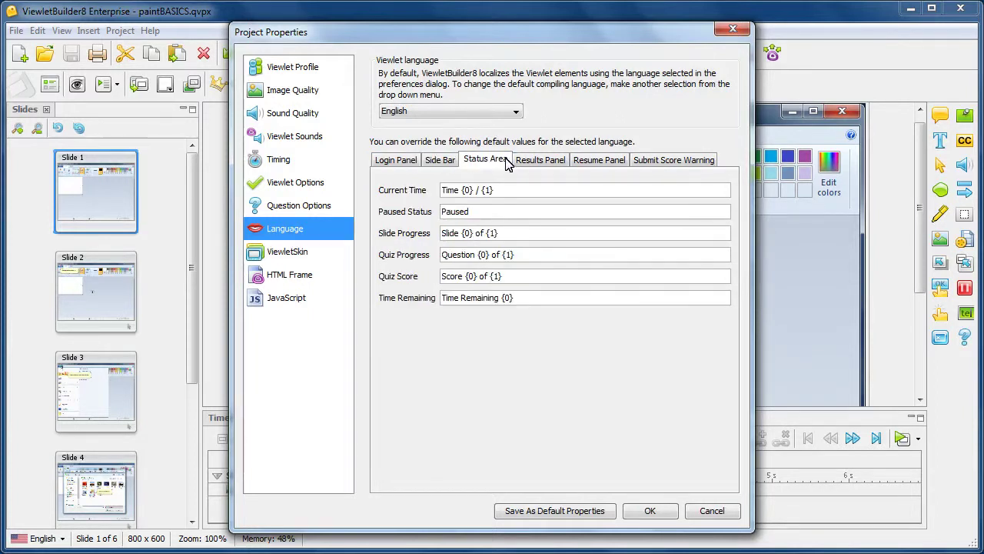
{"action": "left_click", "coordinate": [540, 163]}
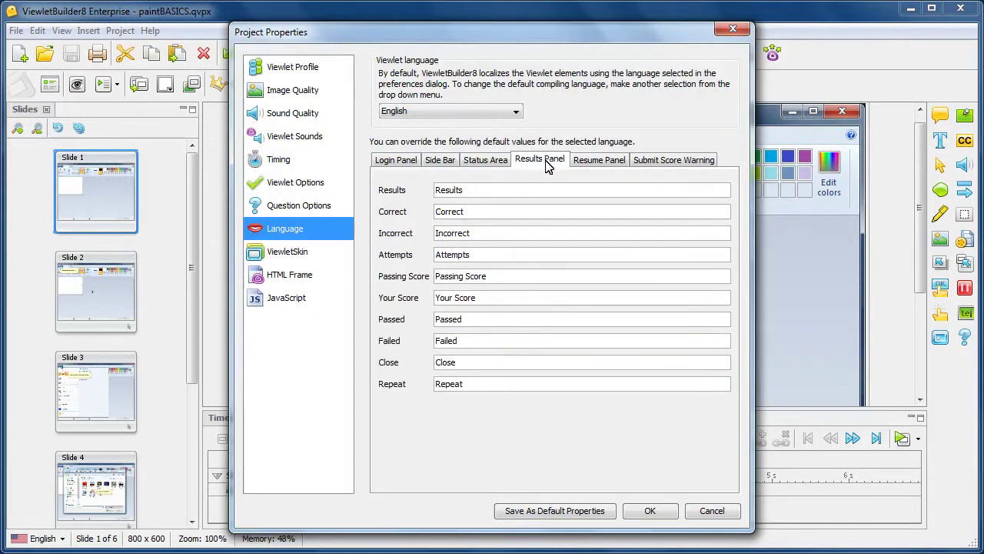
{"action": "left_click", "coordinate": [599, 164]}
{"action": "left_click", "coordinate": [663, 164]}
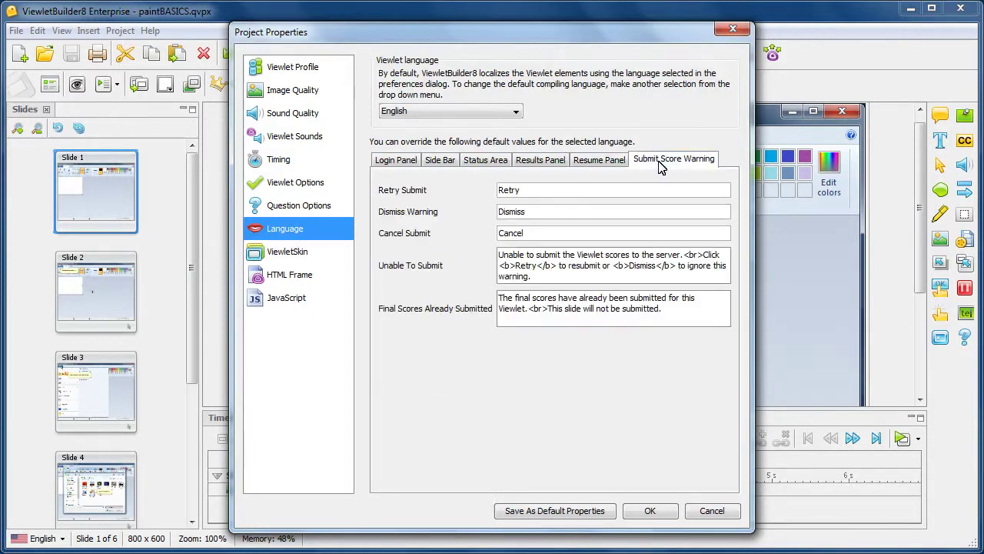
{"action": "left_click", "coordinate": [399, 167]}
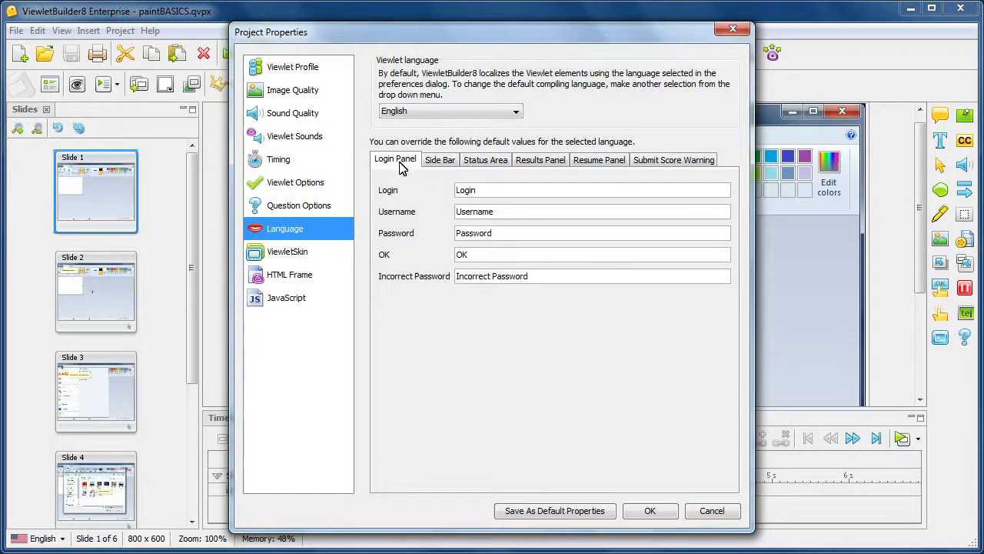
- Apply the Blue ViewletSkin and review its general, side bar and player bar settings
{"action": "left_click", "coordinate": [300, 253]}
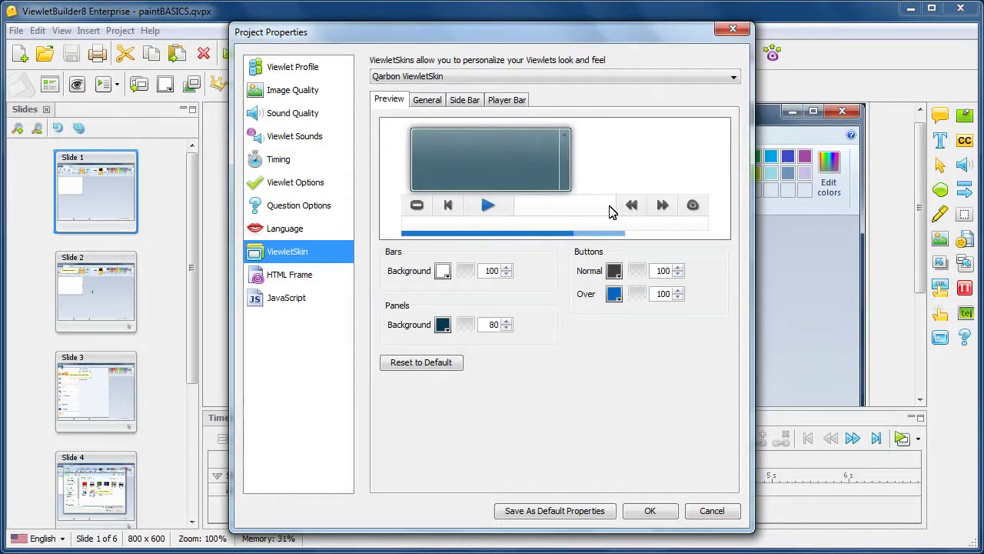
{"action": "left_click", "coordinate": [733, 79]}
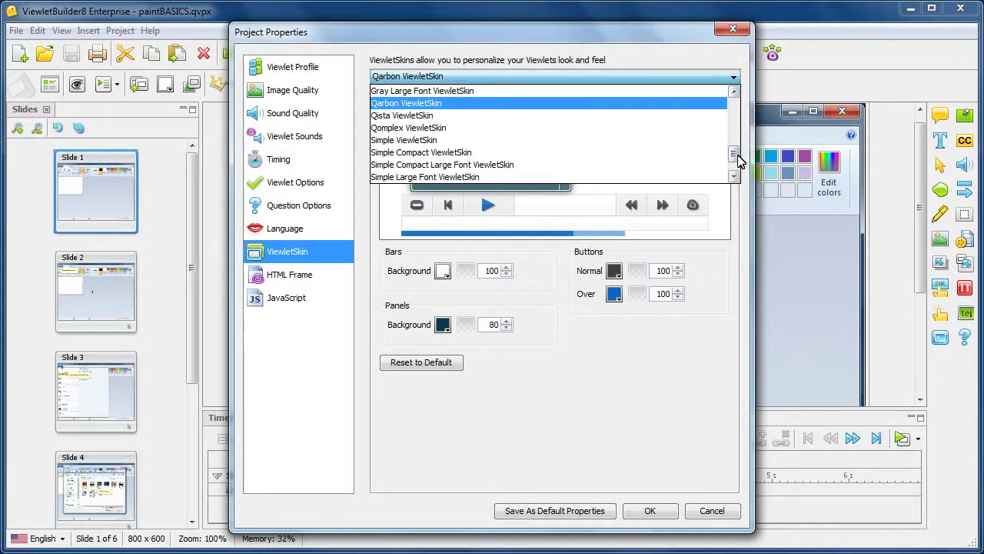
{"action": "left_click_drag", "start_coordinate": [735, 154], "coordinate": [735, 107]}
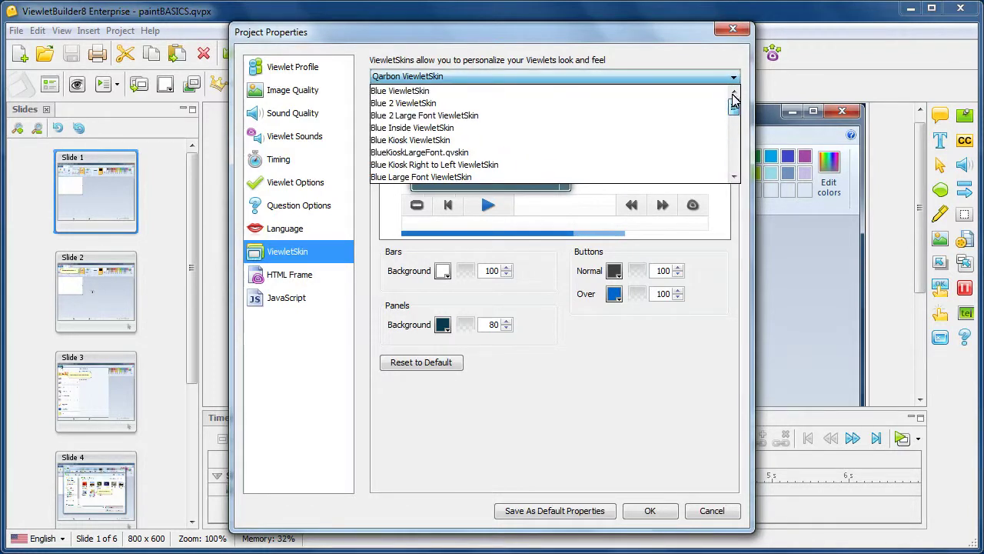
{"action": "left_click", "coordinate": [496, 92]}
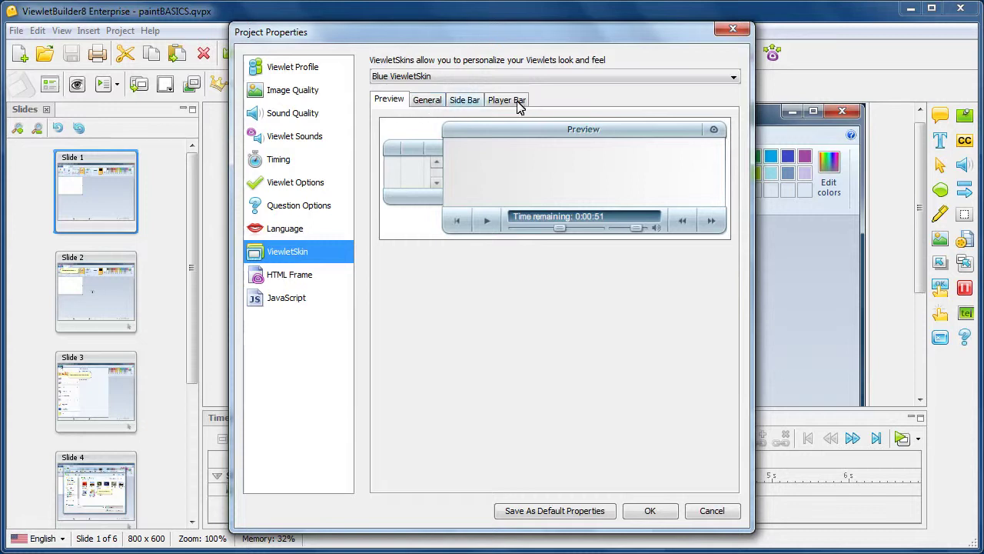
{"action": "left_click", "coordinate": [428, 104]}
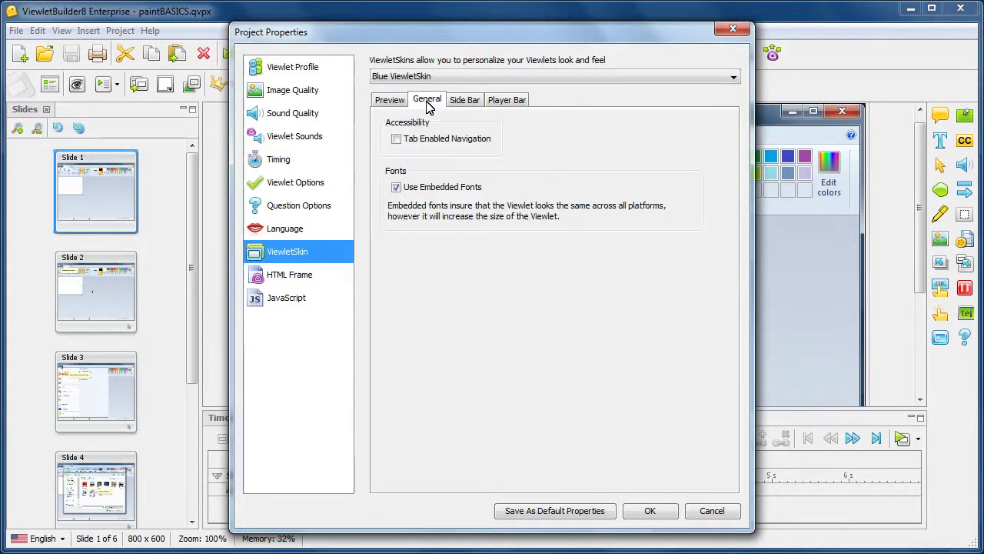
{"action": "left_click", "coordinate": [467, 103]}
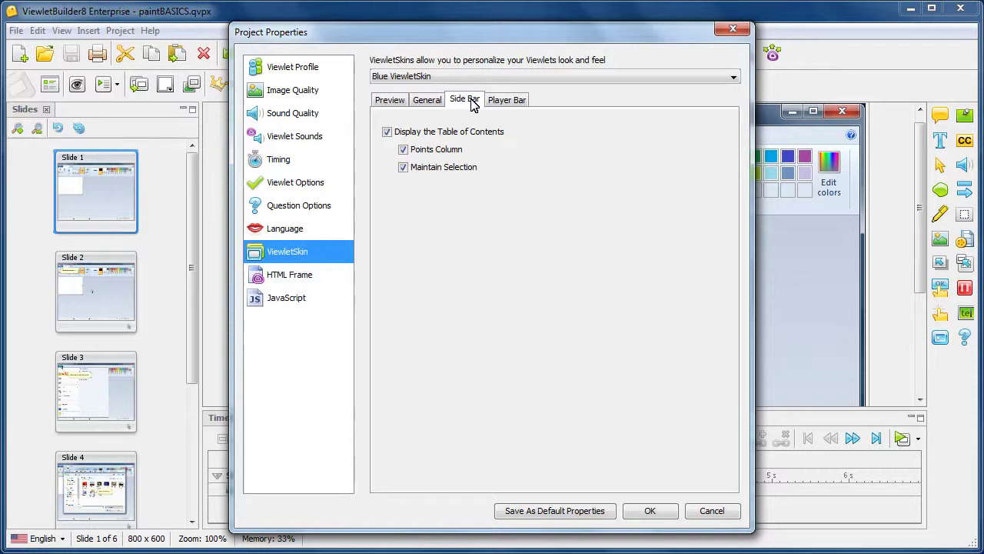
{"action": "left_click", "coordinate": [520, 103]}
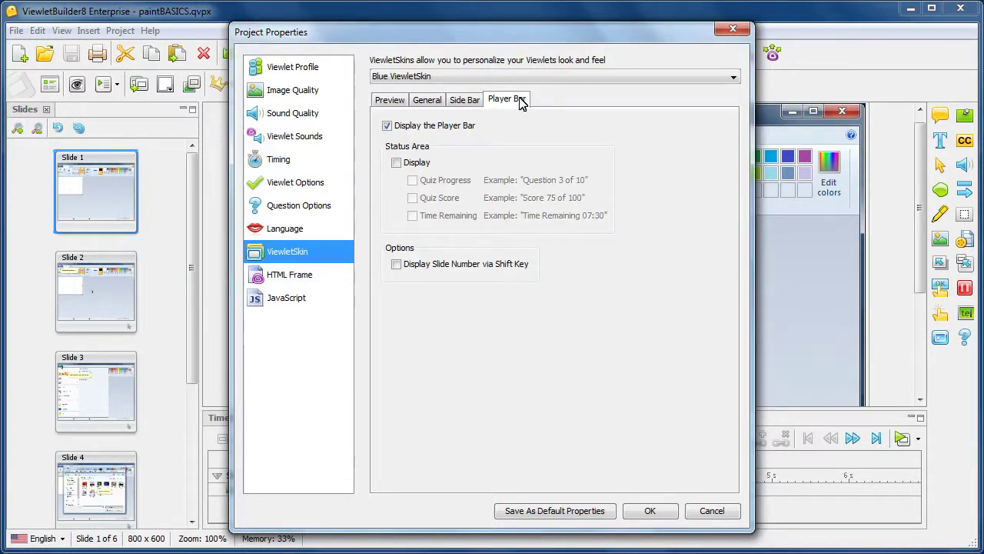
{"action": "left_click", "coordinate": [388, 100]}
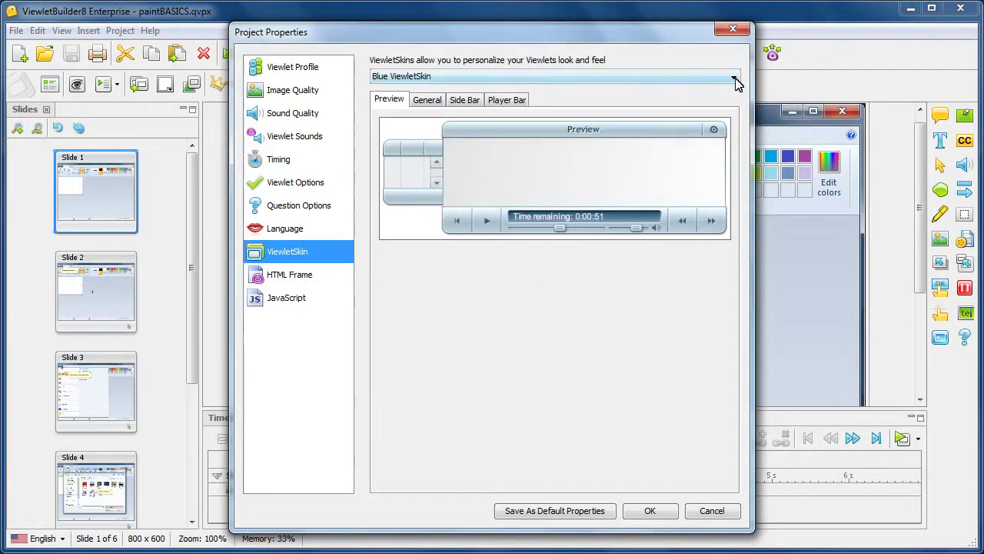
- Switch the skin to Qarbon ViewletSkin and review its preview, general, side bar and player bar settings
{"action": "left_click", "coordinate": [734, 79]}
{"action": "left_click_drag", "start_coordinate": [734, 110], "coordinate": [737, 163]}
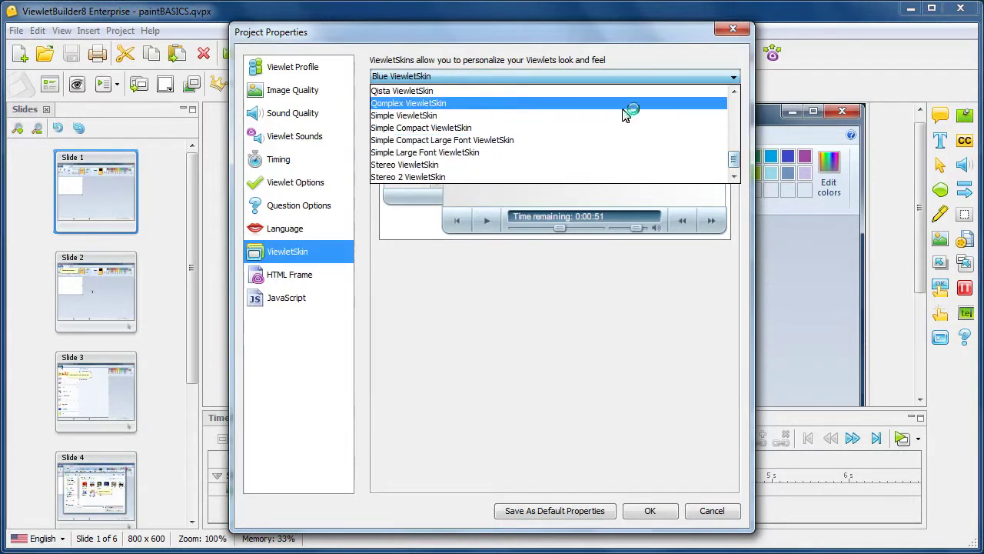
{"action": "left_click", "coordinate": [735, 91]}
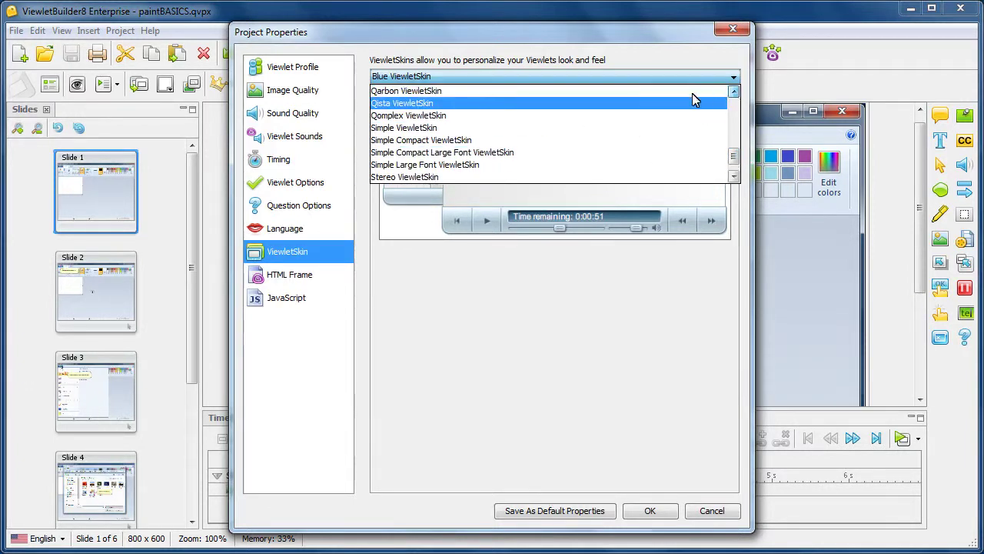
{"action": "left_click", "coordinate": [609, 93]}
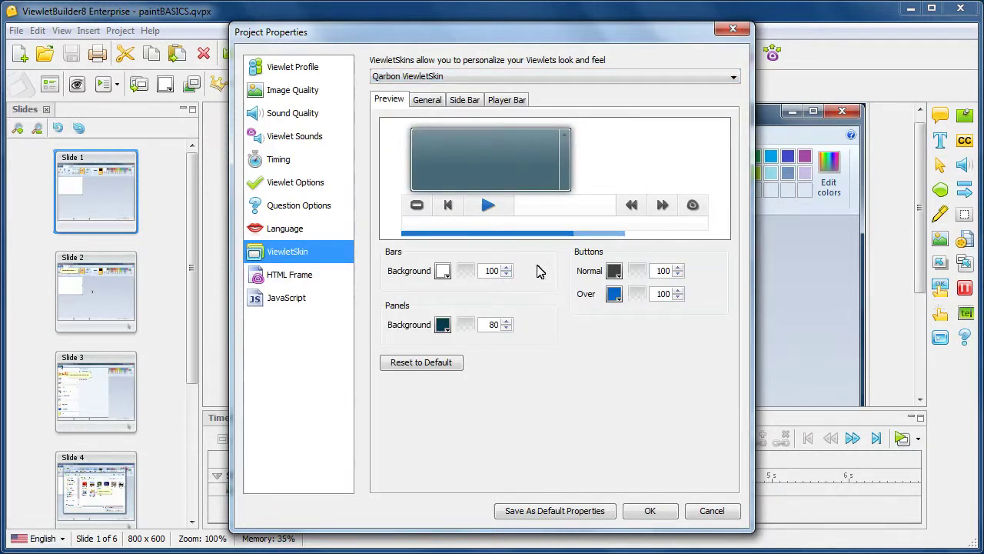
{"action": "left_click", "coordinate": [433, 102]}
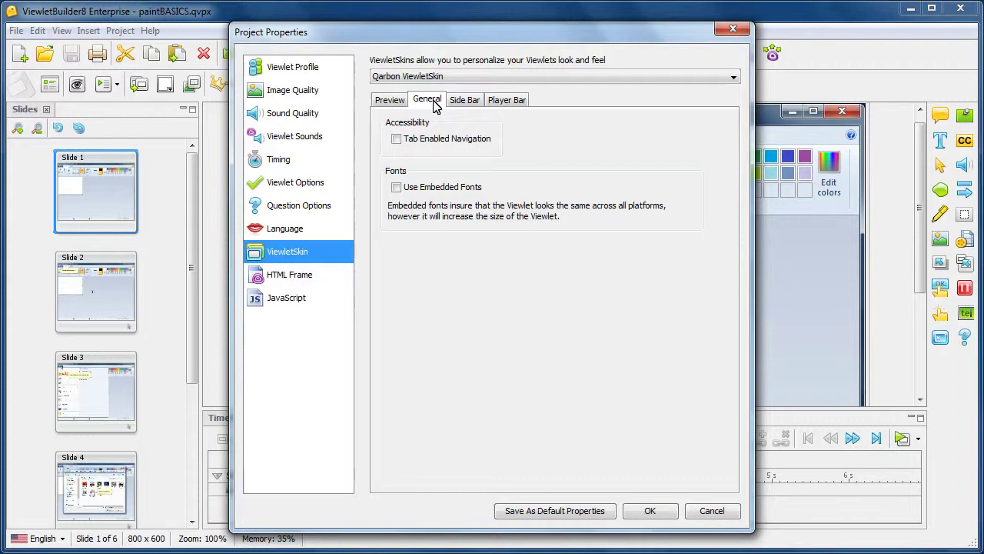
{"action": "left_click", "coordinate": [464, 103]}
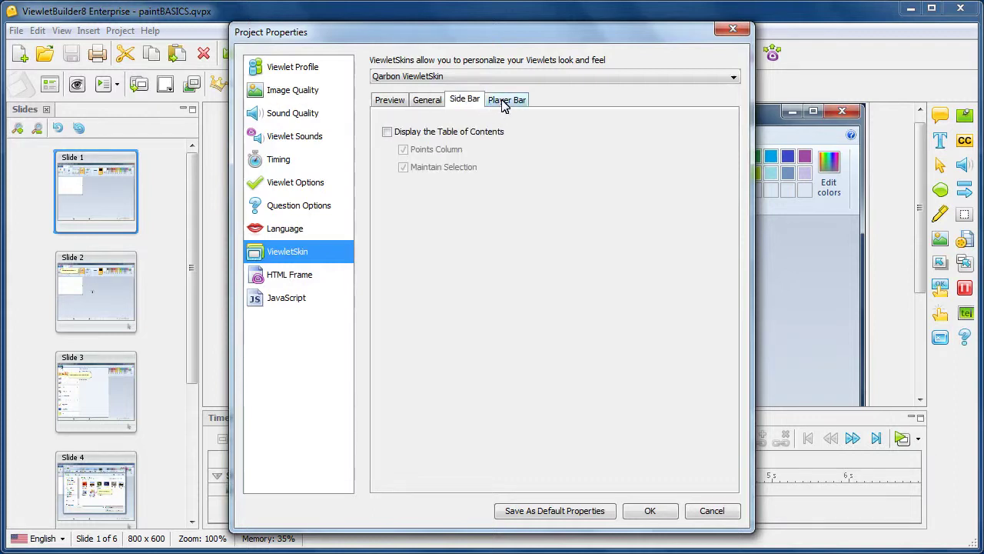
{"action": "left_click", "coordinate": [504, 101]}
{"action": "left_click", "coordinate": [390, 102]}
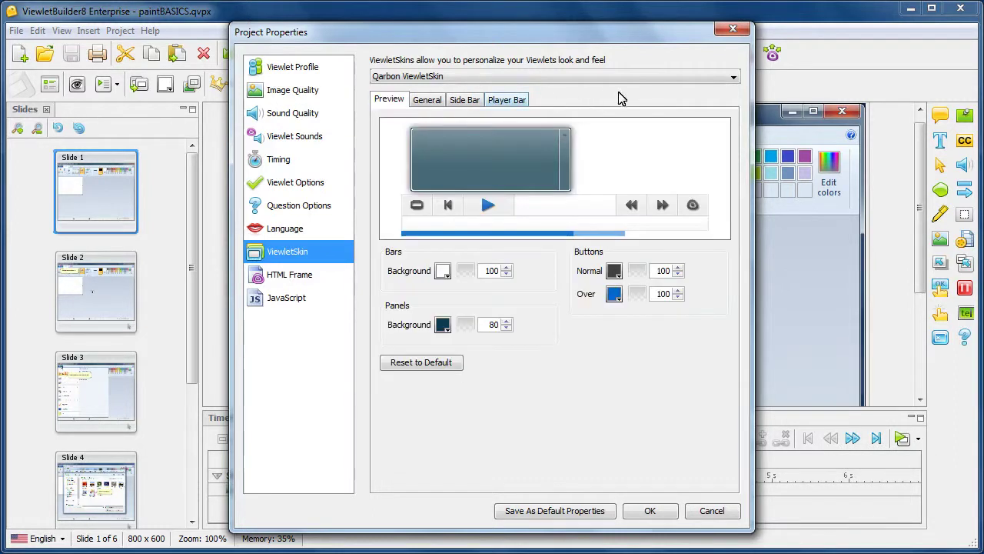
- Set the skin to Qomplex ViewletSkin and review its general, title bar, side bar and player bar settings
{"action": "left_click", "coordinate": [730, 80]}
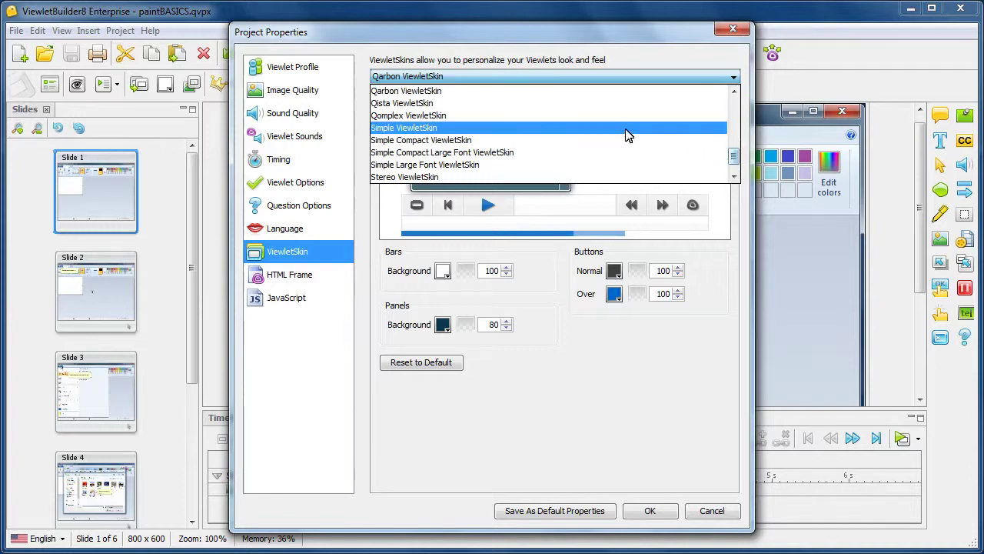
{"action": "left_click", "coordinate": [604, 117]}
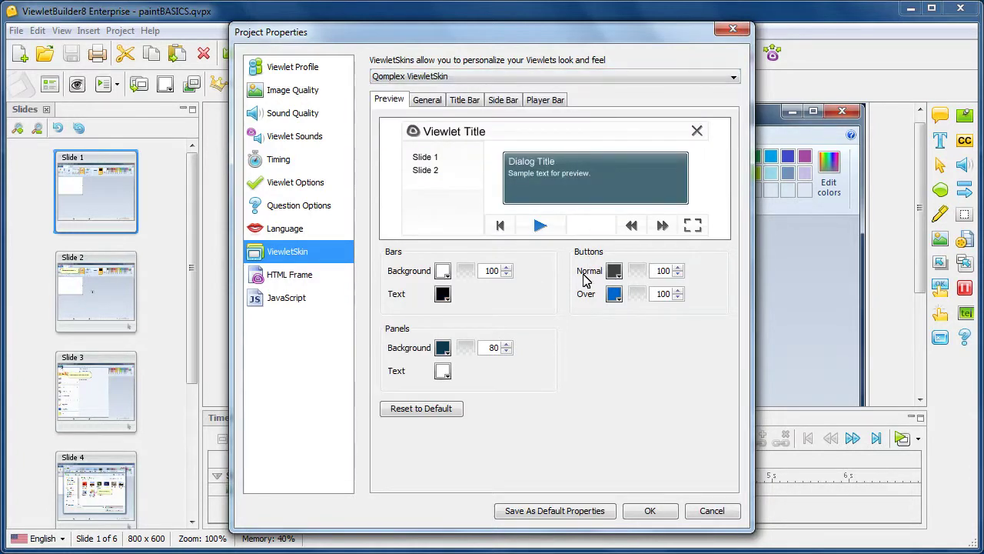
{"action": "left_click", "coordinate": [437, 101]}
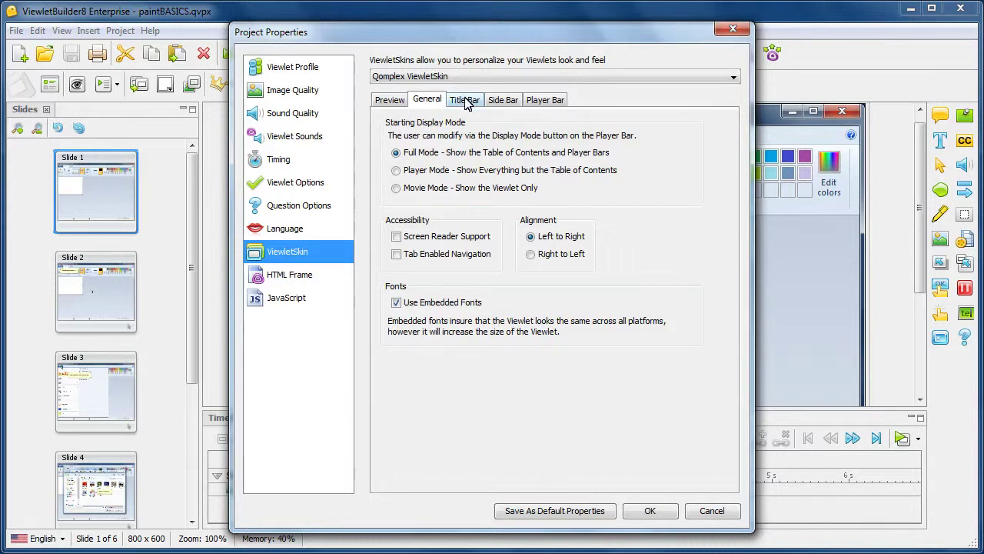
{"action": "left_click", "coordinate": [466, 102]}
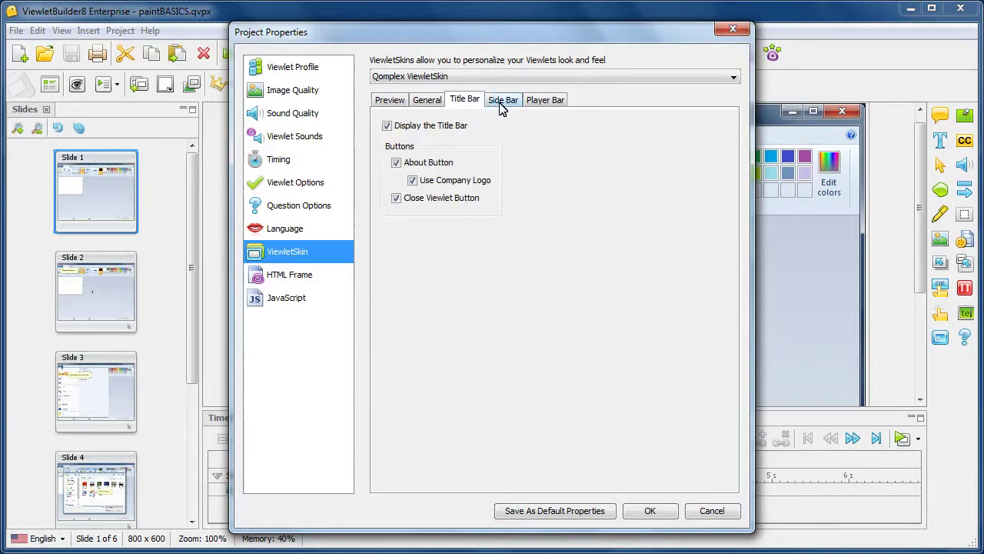
{"action": "left_click", "coordinate": [503, 104]}
{"action": "left_click", "coordinate": [542, 101]}
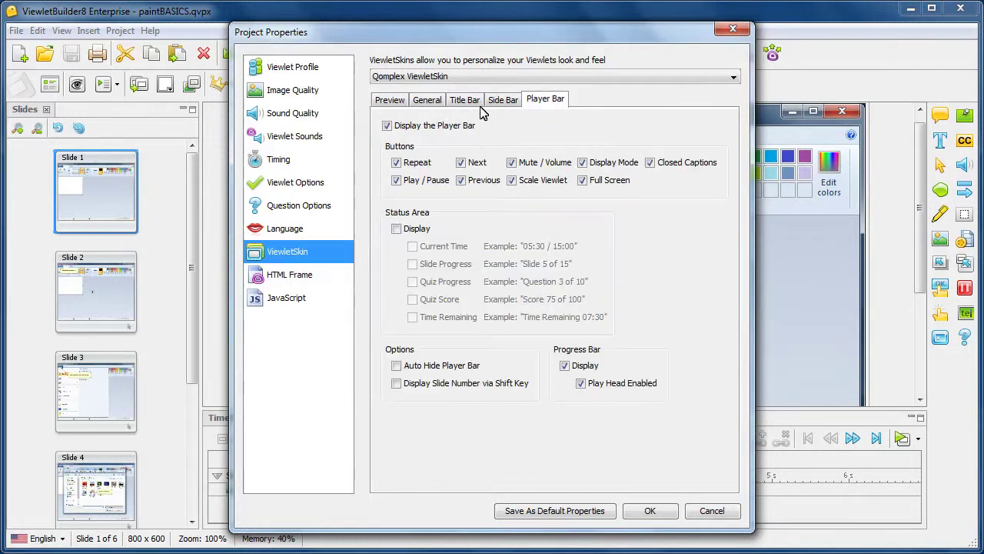
- Review the Qomplex skin's preview and colour settings, and set the ViewletSkin back to Qarbon ViewletSkin
{"action": "left_click", "coordinate": [390, 102]}
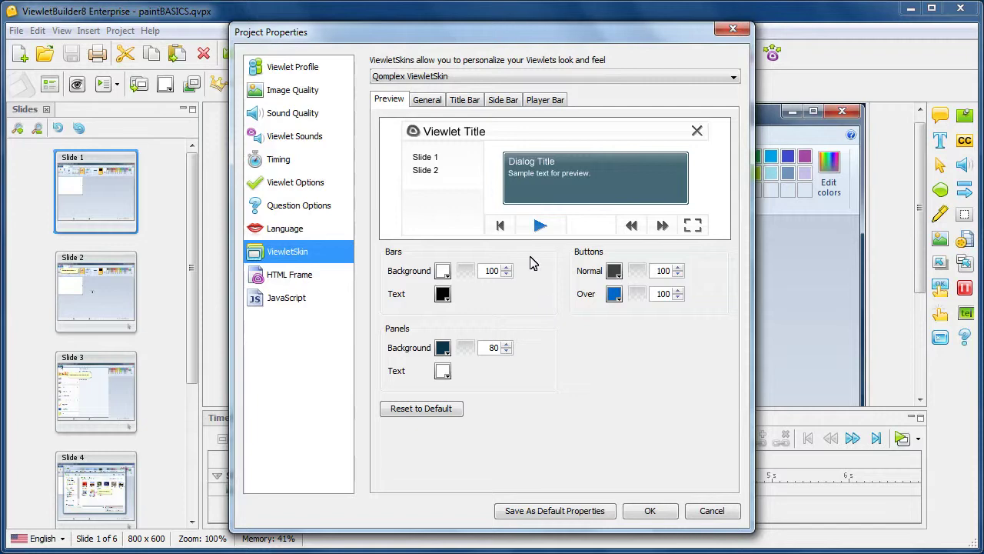
{"action": "left_click", "coordinate": [459, 79]}
{"action": "left_click", "coordinate": [452, 92]}
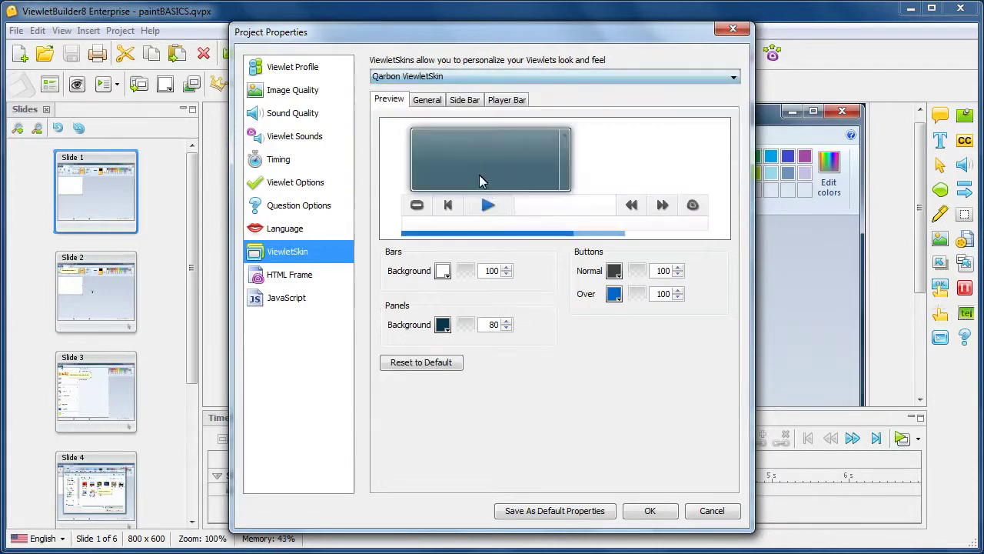
- Examine the HTML frame and JavaScript settings, and recheck the Viewlet profile, image and sound quality, Viewlet sounds, timing and Viewlet options
{"action": "left_click", "coordinate": [302, 279]}
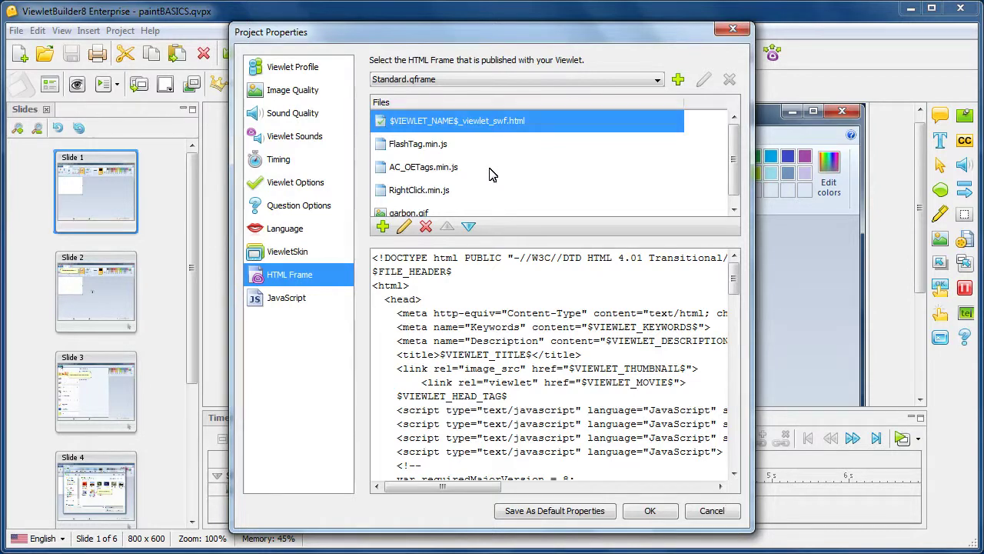
{"action": "left_click", "coordinate": [287, 305]}
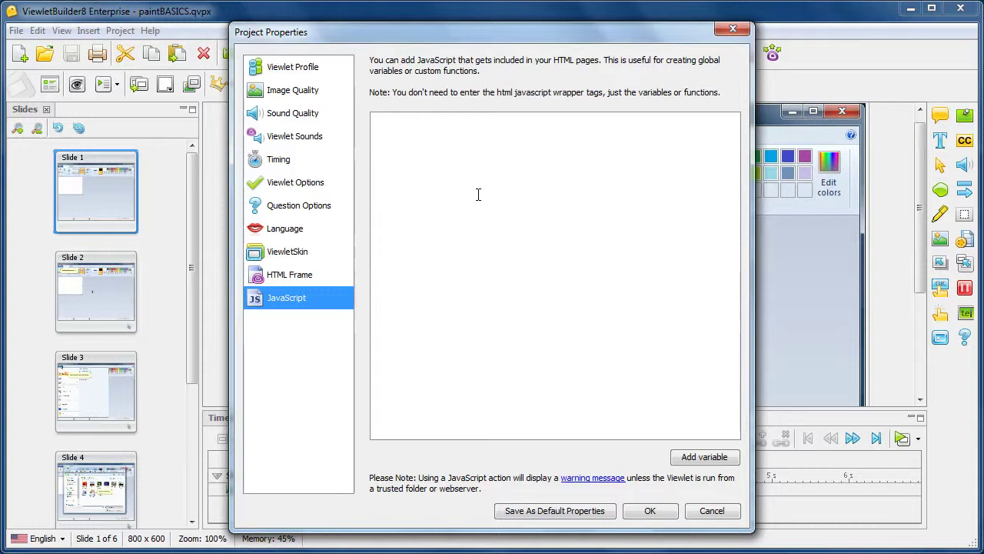
{"action": "left_click", "coordinate": [309, 69]}
{"action": "left_click", "coordinate": [311, 94]}
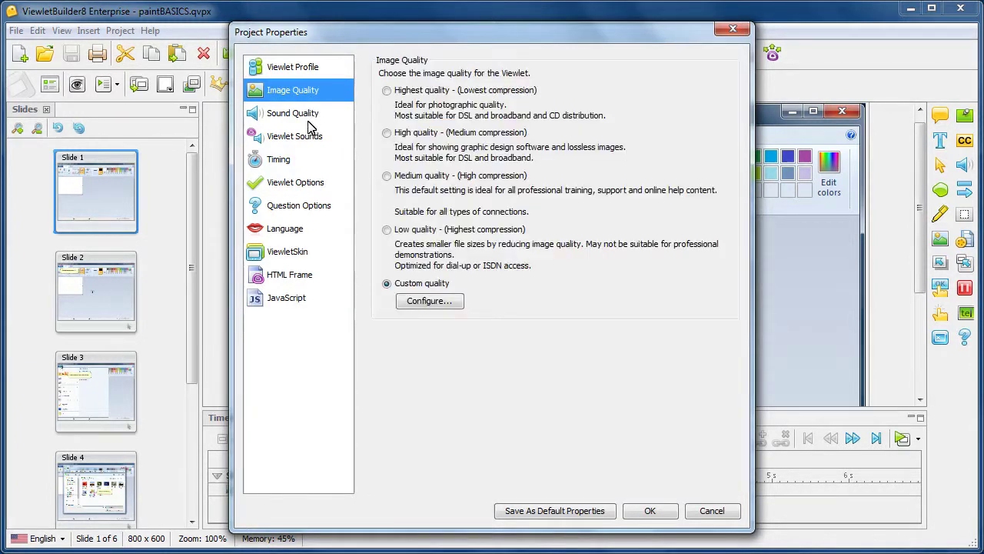
{"action": "left_click", "coordinate": [309, 117]}
{"action": "left_click", "coordinate": [307, 138]}
{"action": "left_click", "coordinate": [288, 161]}
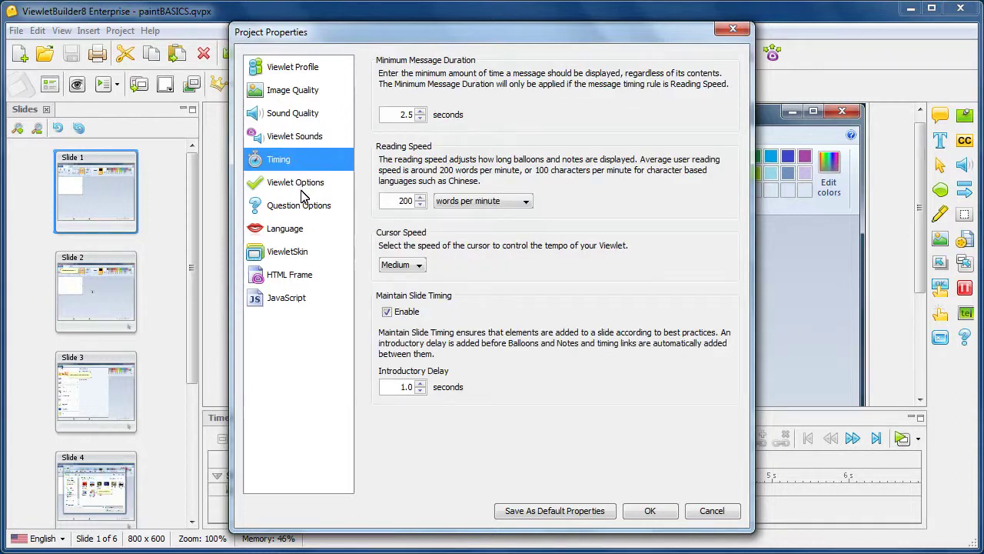
{"action": "left_click", "coordinate": [302, 184]}
{"action": "left_click", "coordinate": [303, 73]}
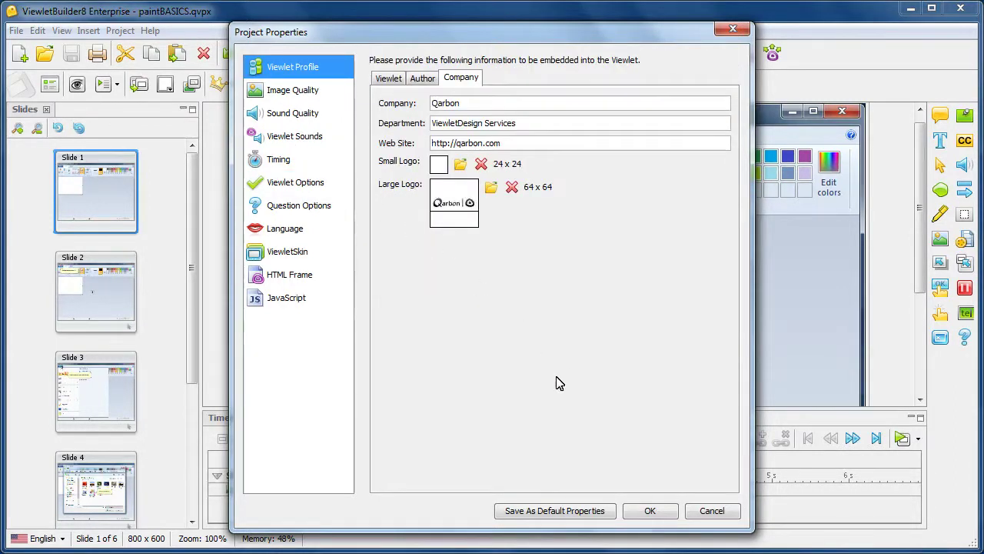
- Store the current project properties as the defaults, apply them to the Viewlet and save the project
{"action": "left_click", "coordinate": [594, 511]}
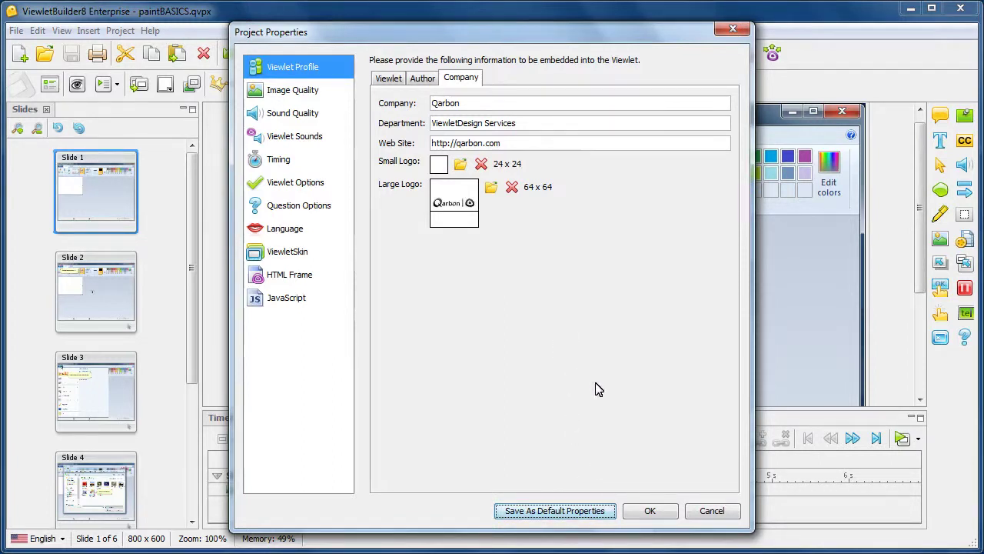
{"action": "left_click", "coordinate": [651, 511]}
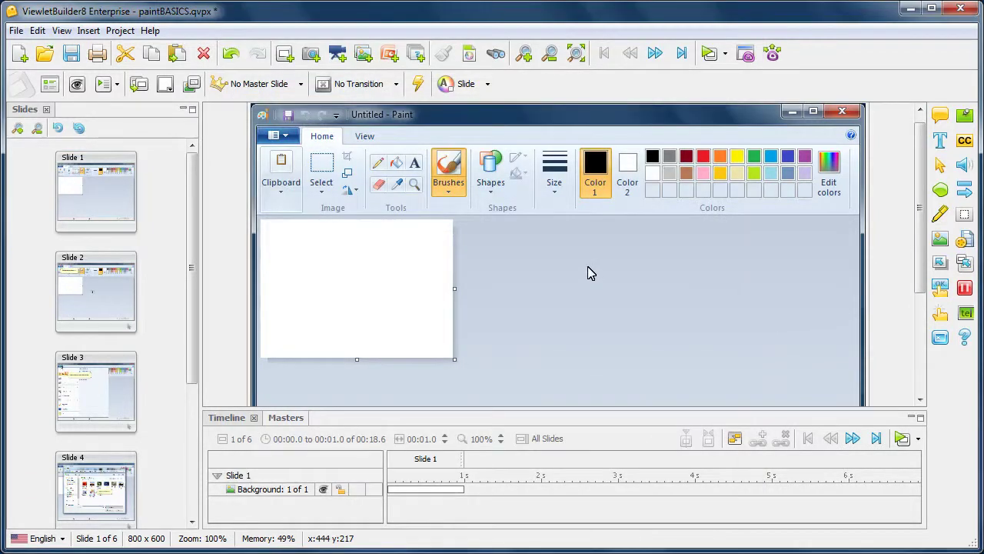
{"action": "left_click", "coordinate": [71, 53]}
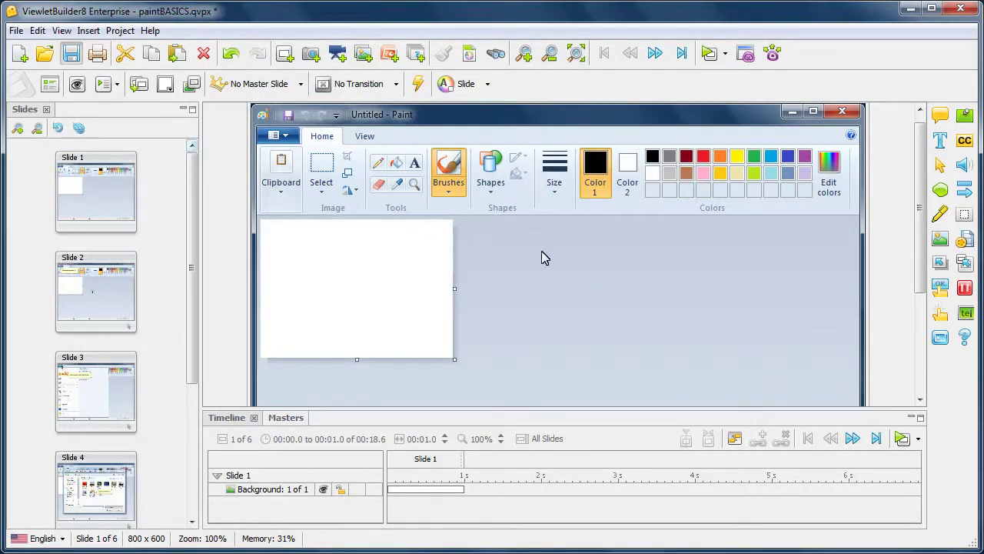